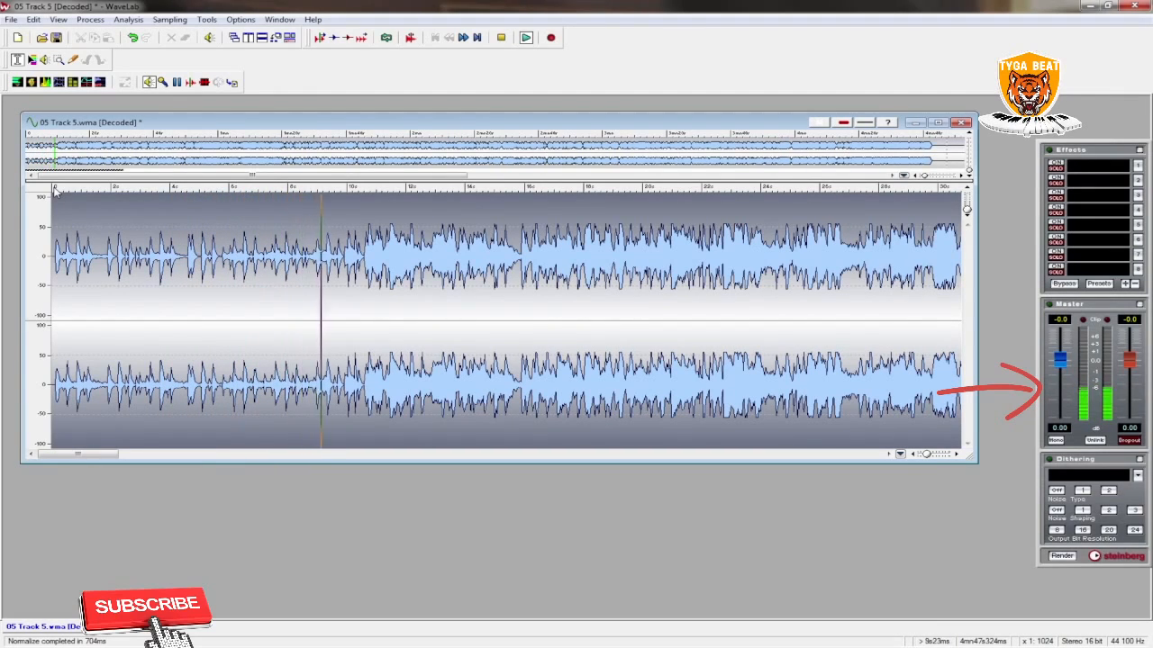
# - Stop playback and load the VST effect NaturalVerb into the first effects slot
pyautogui.press('space')
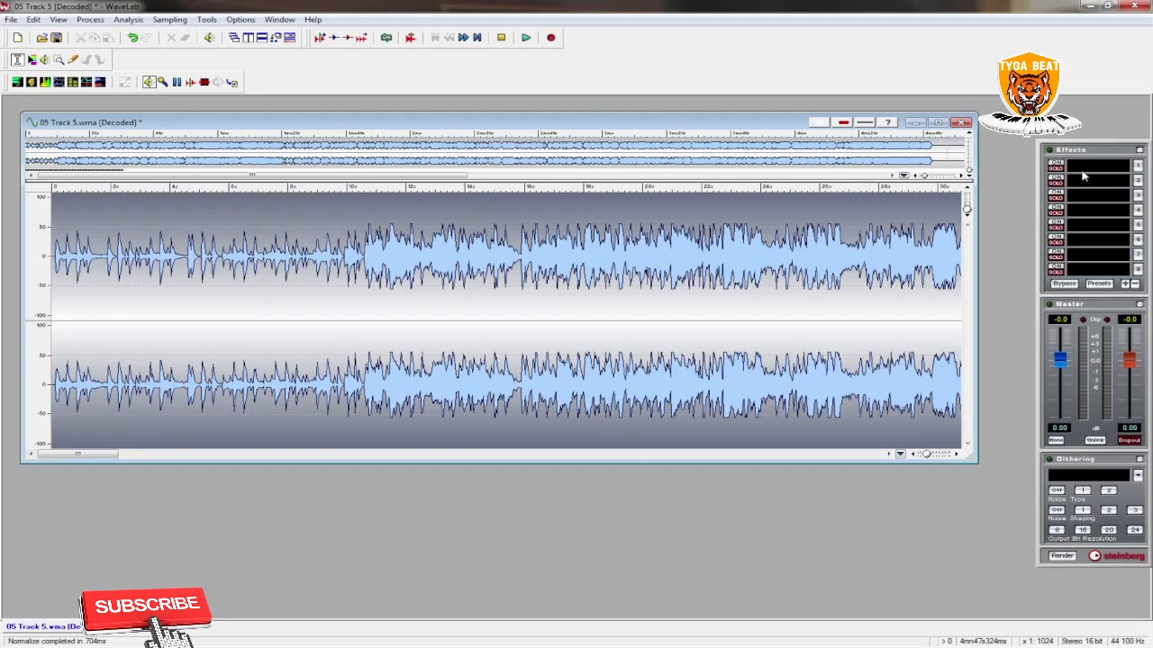
pyautogui.click(1085, 175)
pyautogui.moveTo(1079, 207)
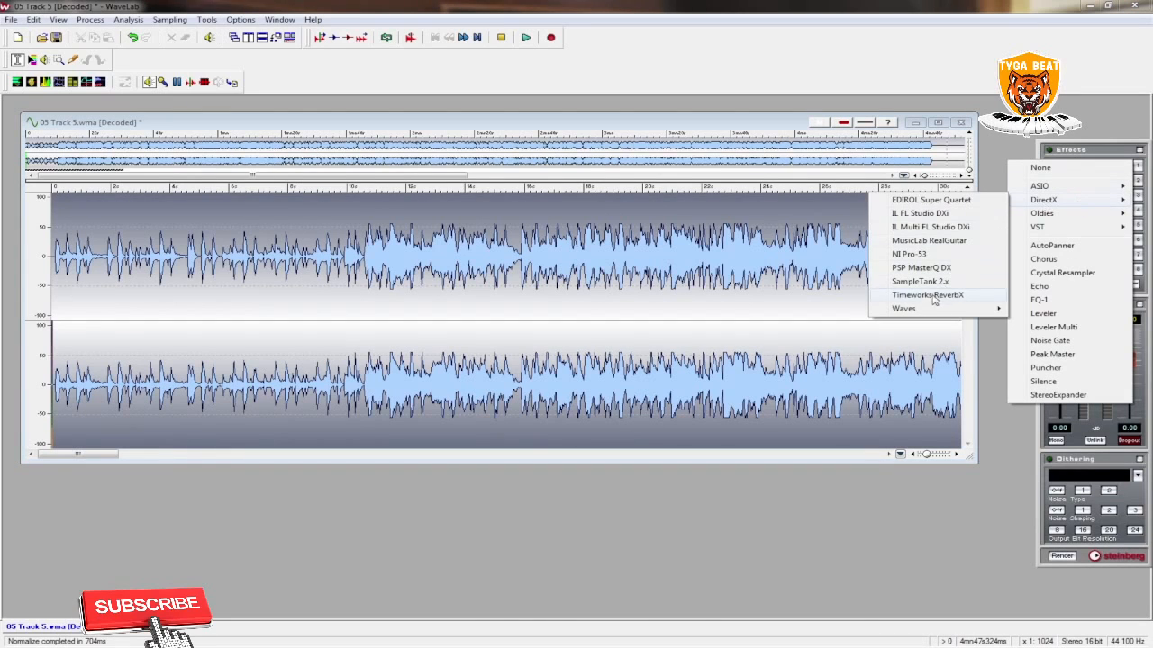
pyautogui.moveTo(928, 311)
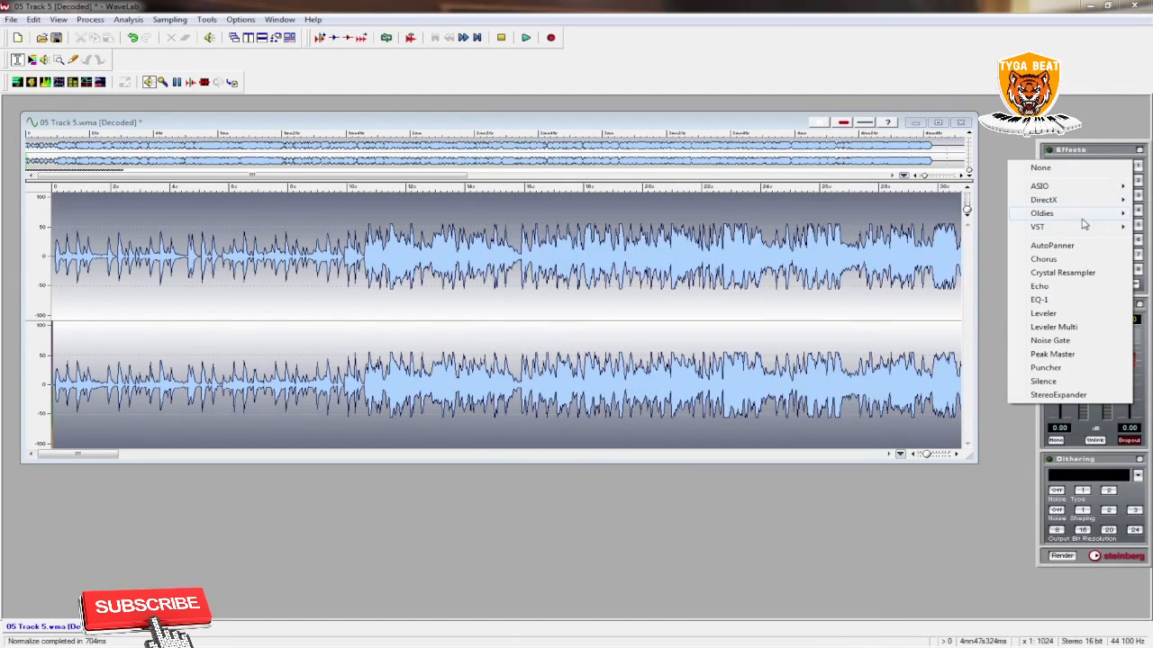
pyautogui.moveTo(1083, 229)
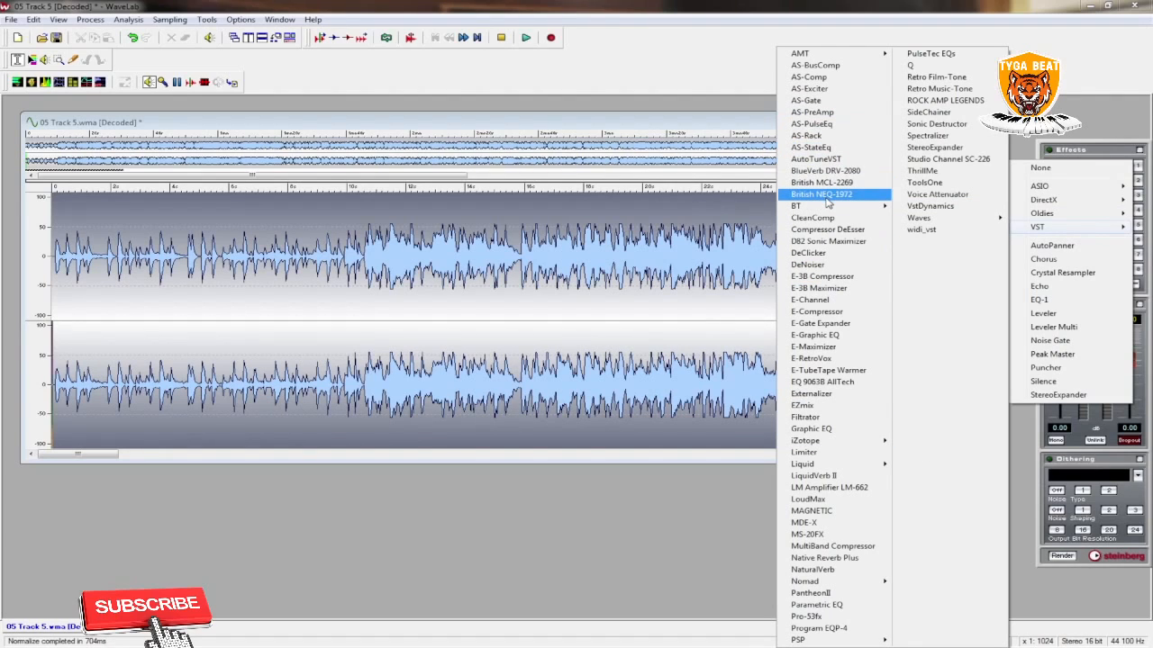
pyautogui.moveTo(830, 208)
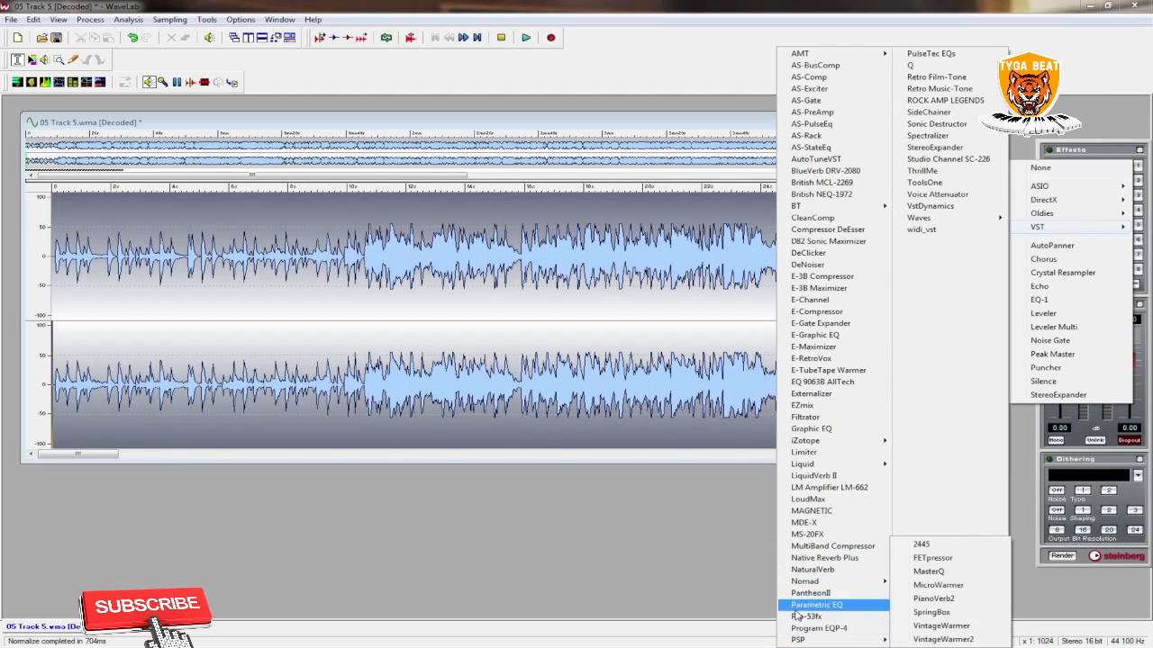
pyautogui.click(804, 570)
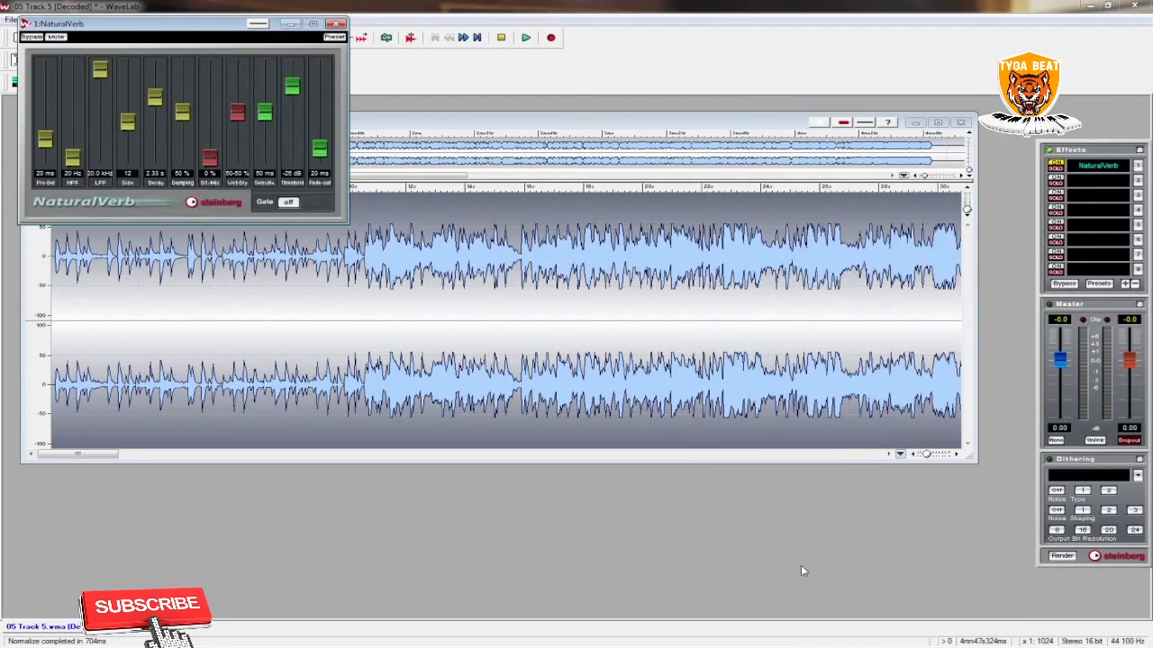
# - Load the Waves LinMB multiband plug-in from the DirectX effects into the second effects slot
pyautogui.click(1100, 183)
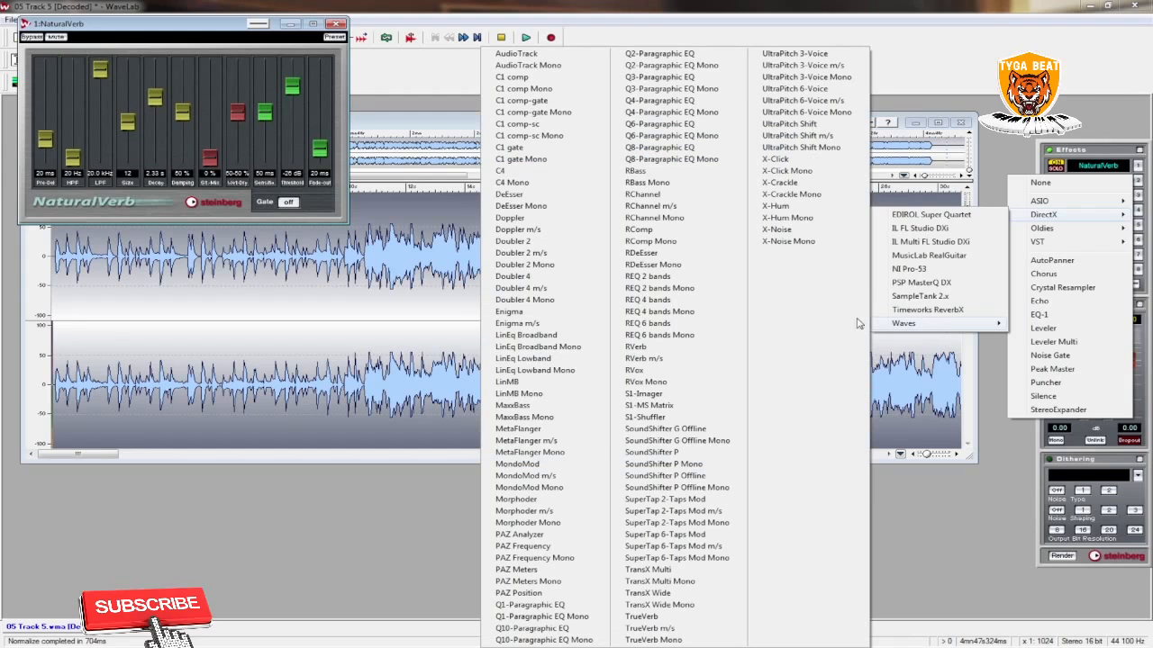
pyautogui.click(531, 384)
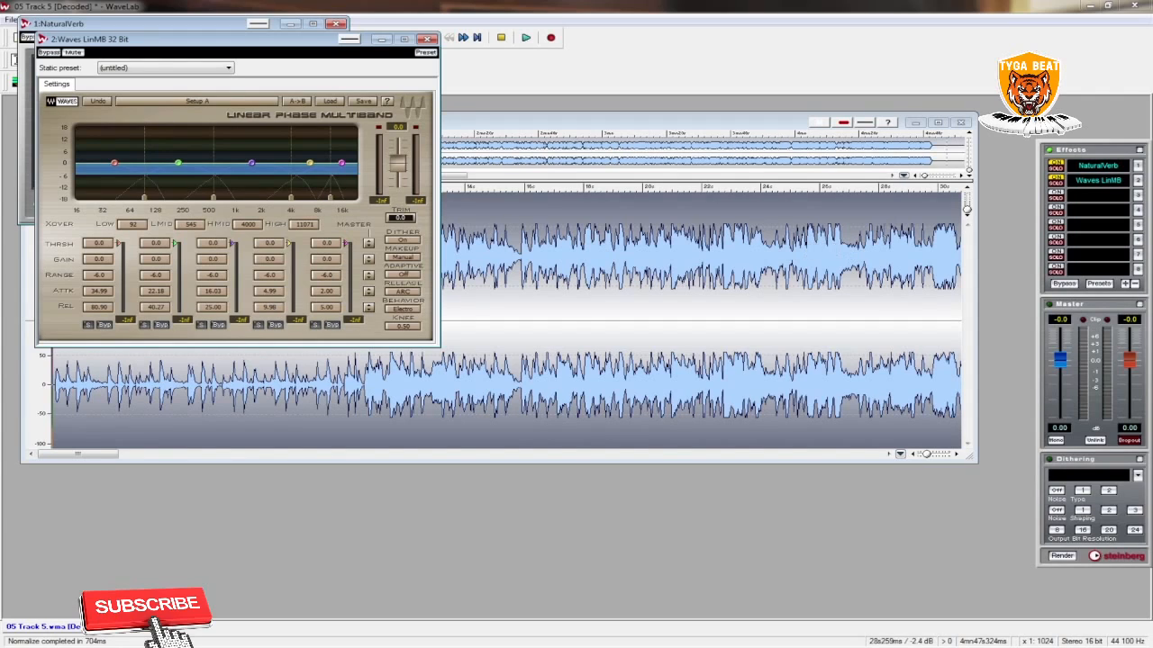
pyautogui.click(1101, 184)
pyautogui.moveTo(1063, 247)
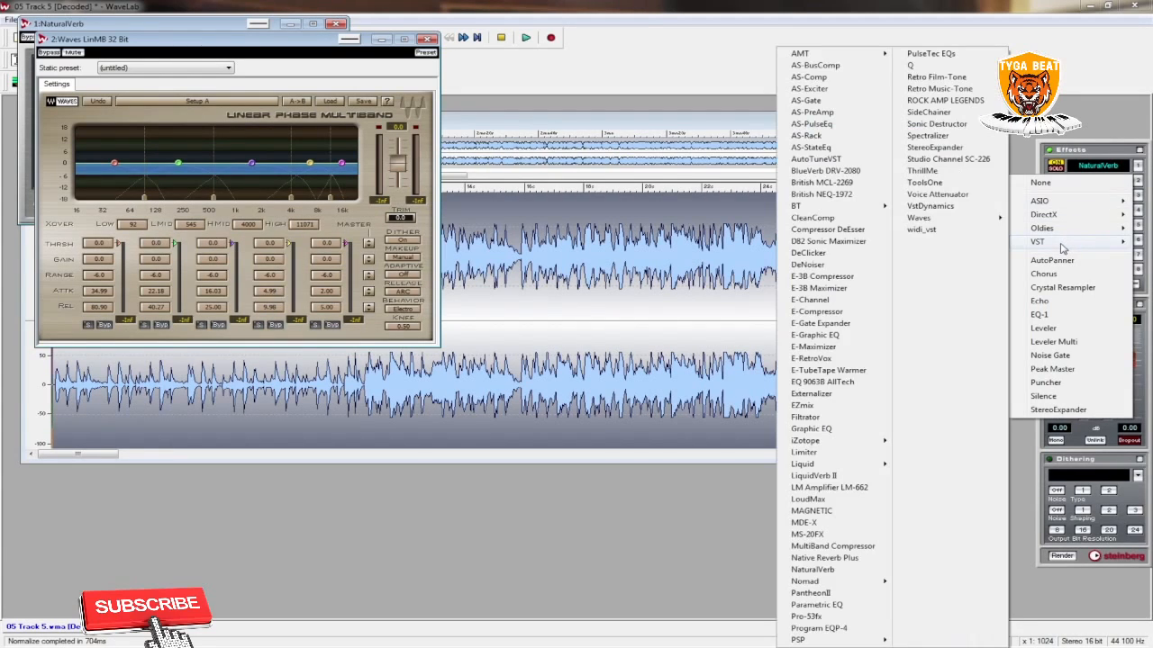
pyautogui.moveTo(1055, 216)
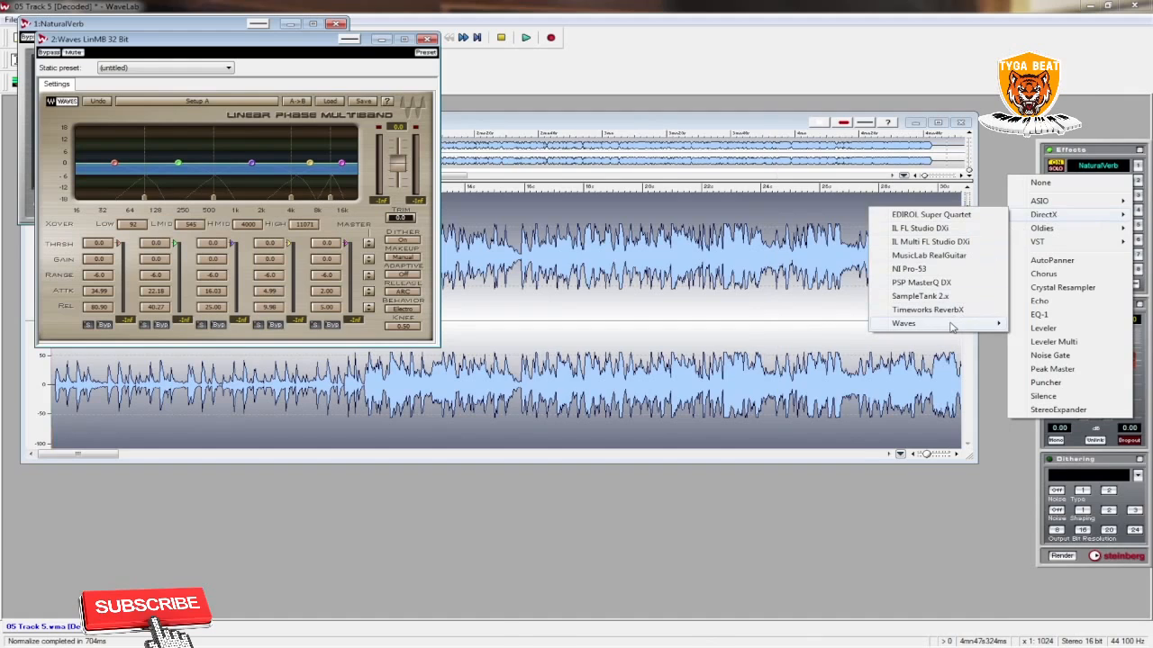
pyautogui.moveTo(950, 326)
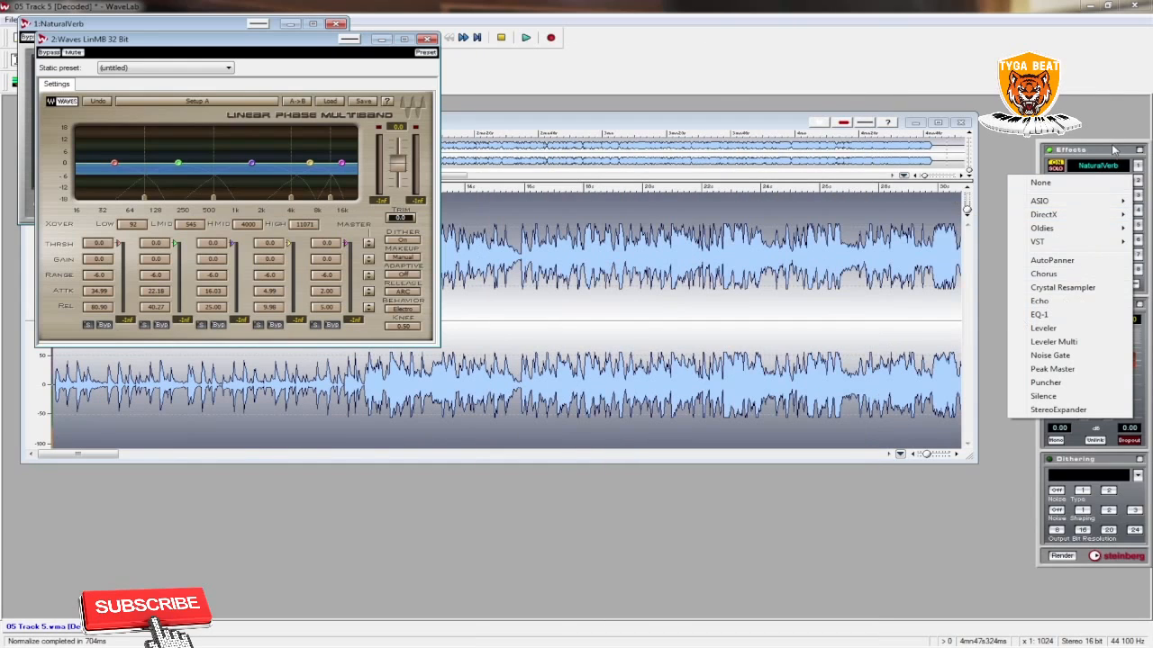
pyautogui.click(1115, 150)
# - Set the master dithering plug-in to Waves L2 and spread out the L2 and LinMB windows so NaturalVerb is uncovered
pyautogui.click(1085, 476)
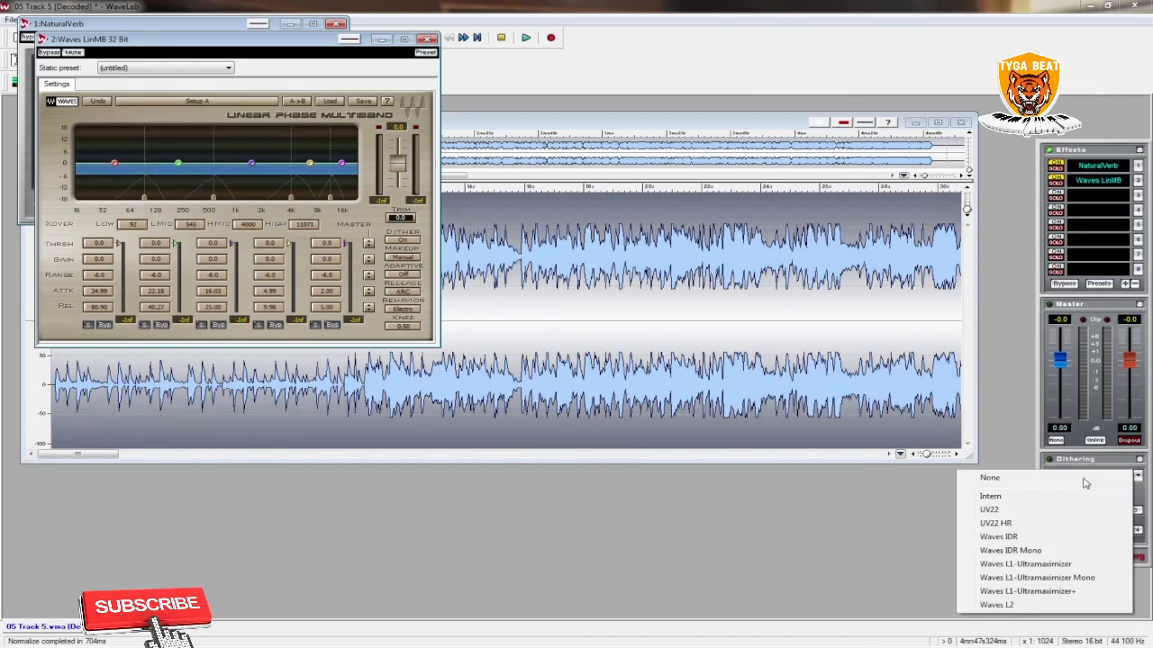
pyautogui.click(1014, 606)
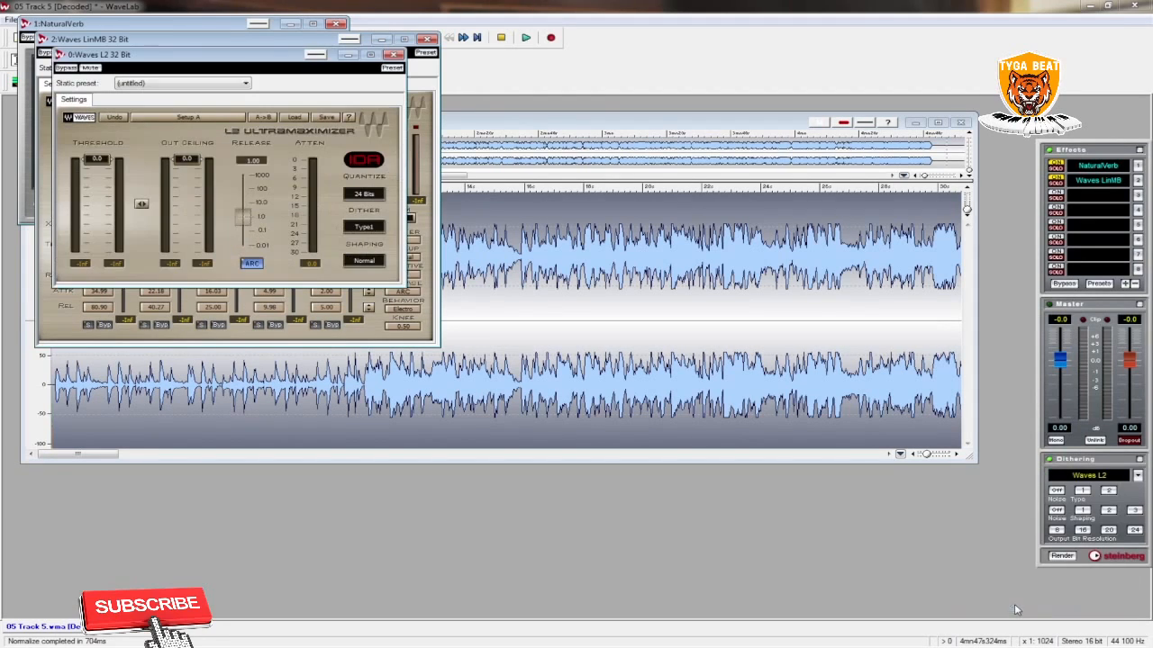
pyautogui.moveTo(250, 67); pyautogui.dragTo(789, 57)
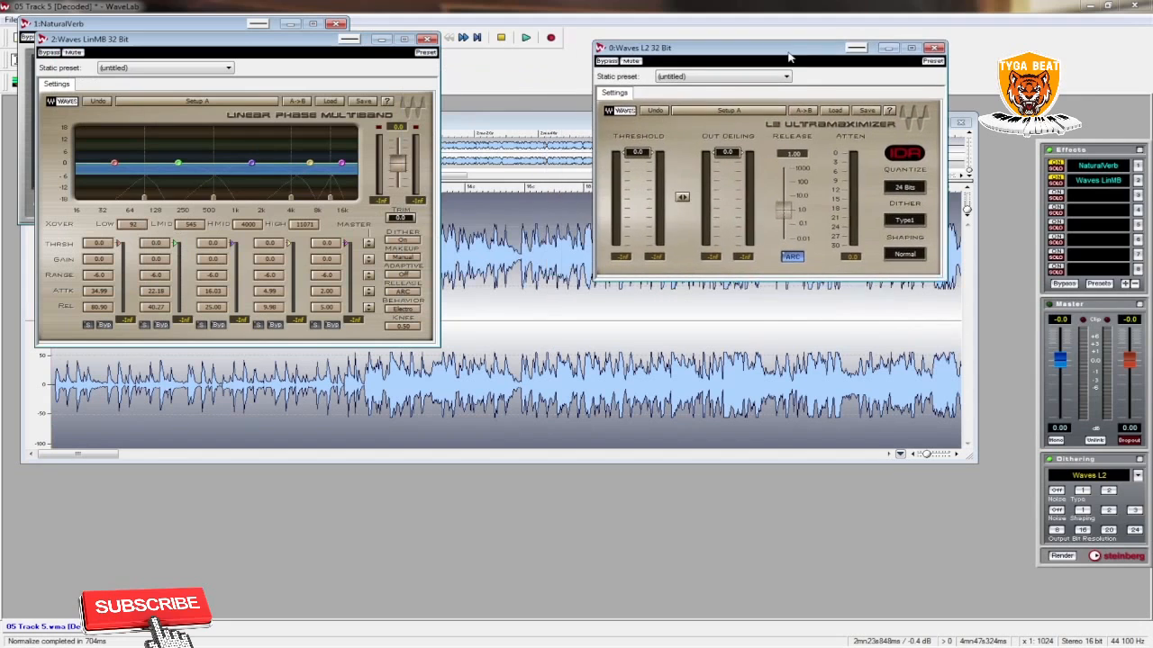
pyautogui.moveTo(222, 43); pyautogui.dragTo(202, 305)
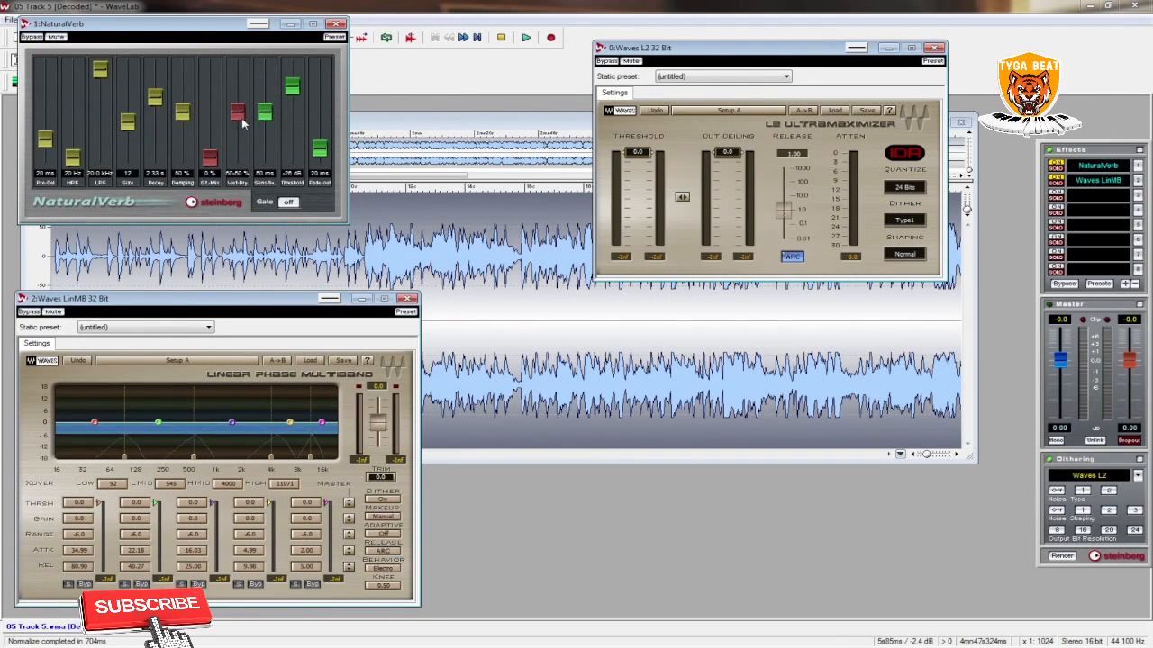
# - Load the VST effect LoudMax into the third effects slot and place its window beside LinMB
pyautogui.click(1098, 203)
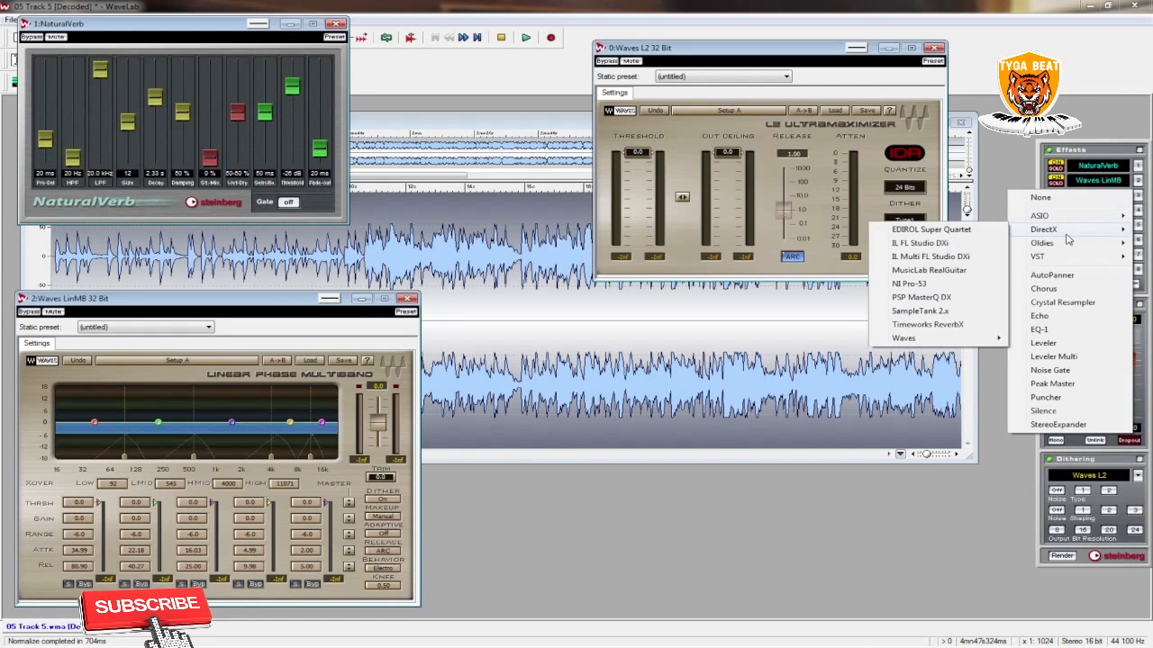
pyautogui.moveTo(964, 347)
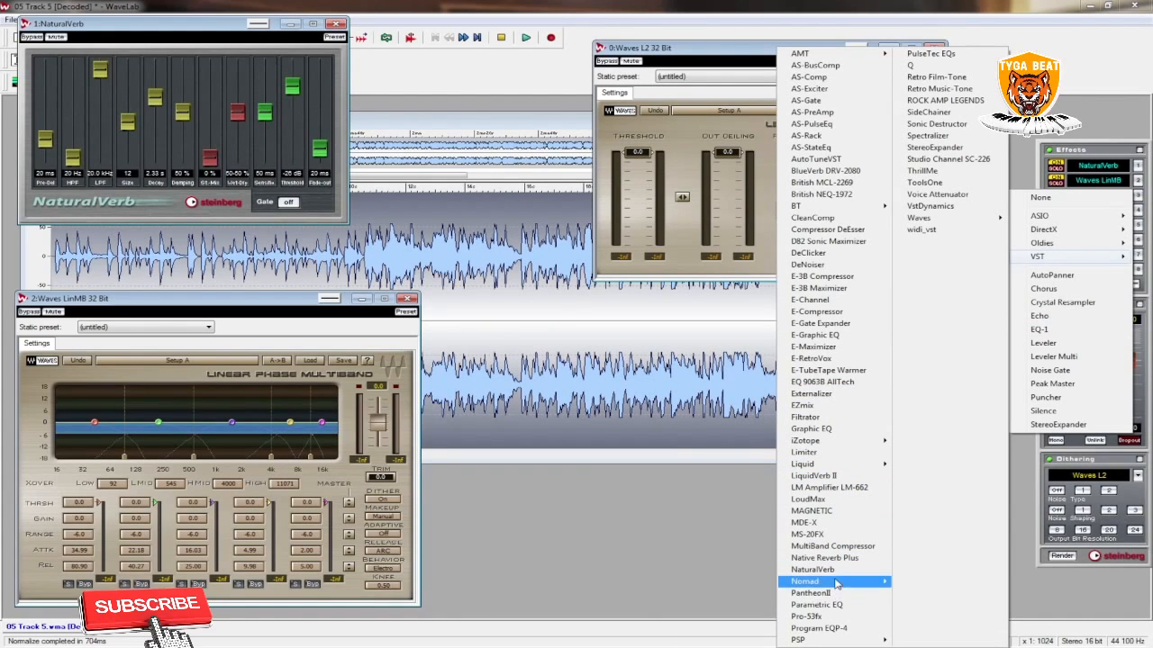
pyautogui.click(815, 499)
pyautogui.moveTo(167, 78); pyautogui.dragTo(605, 377)
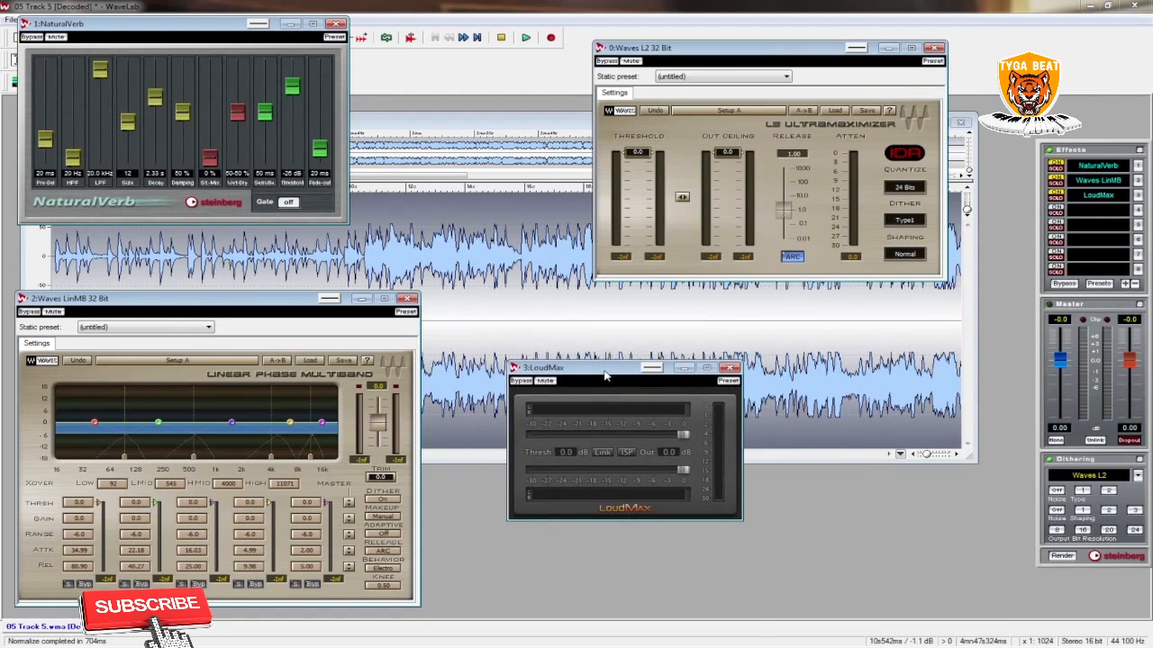
# - Load StereoExpander into the fourth effects slot and arrange its window beside NaturalVerb
pyautogui.click(1102, 219)
pyautogui.click(1068, 442)
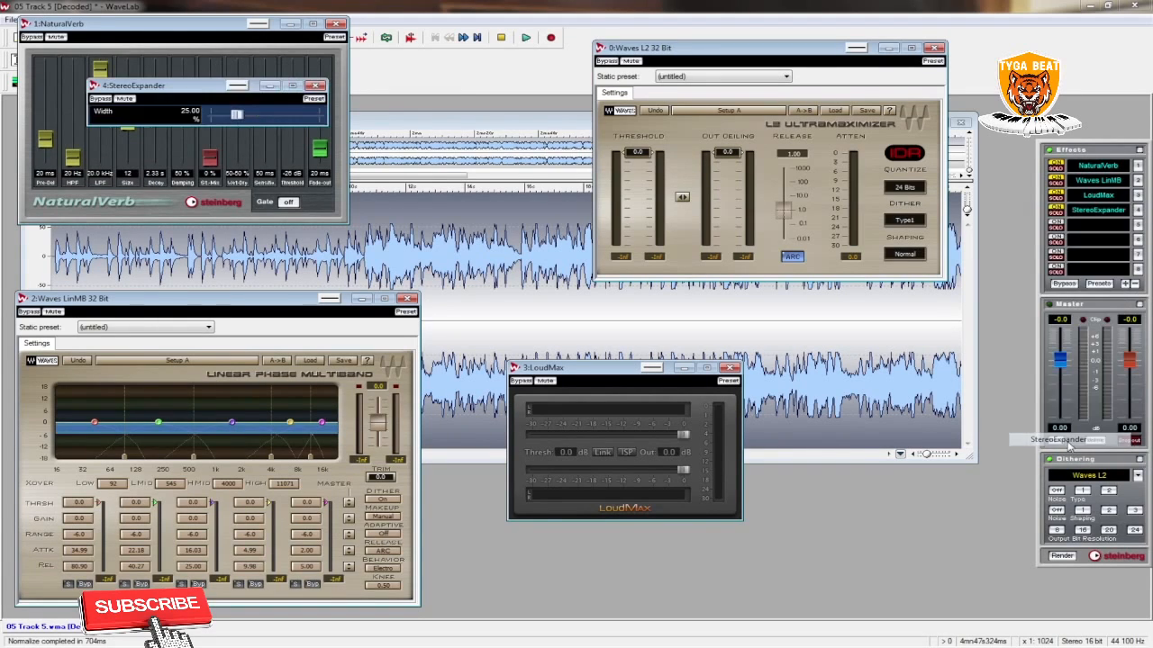
pyautogui.moveTo(169, 85); pyautogui.dragTo(460, 86)
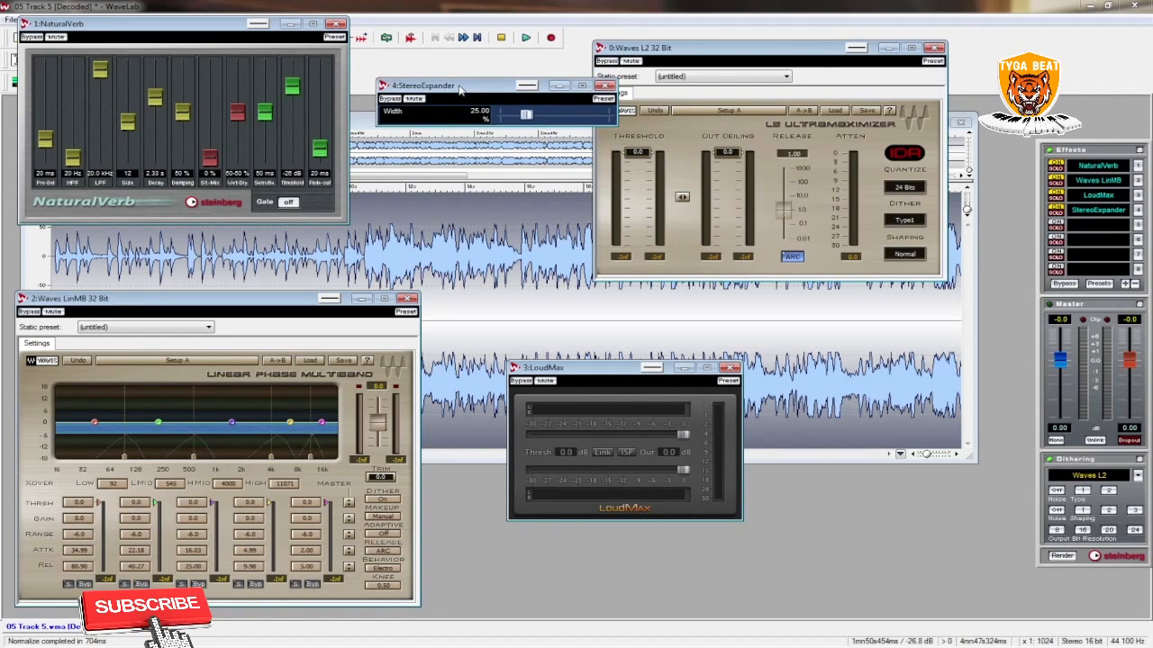
pyautogui.moveTo(177, 26); pyautogui.dragTo(195, 40)
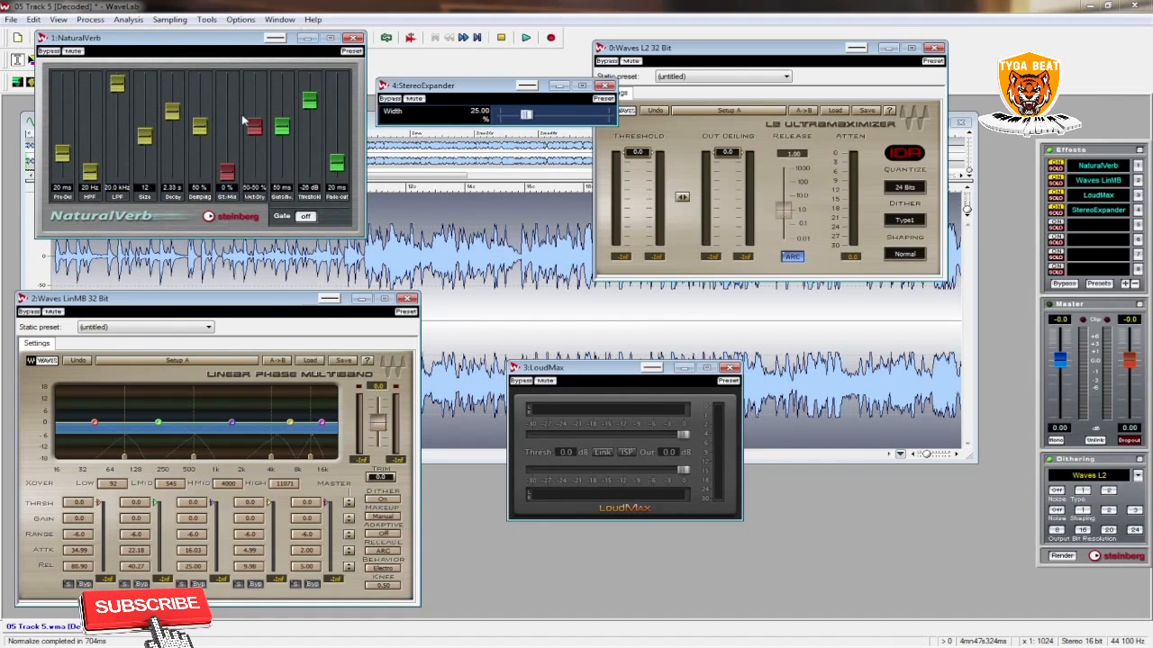
# - Start playback and set NaturalVerb's Wet/Dry mix to 0-100 %, moving its window clear of the toolbars
pyautogui.press('space')
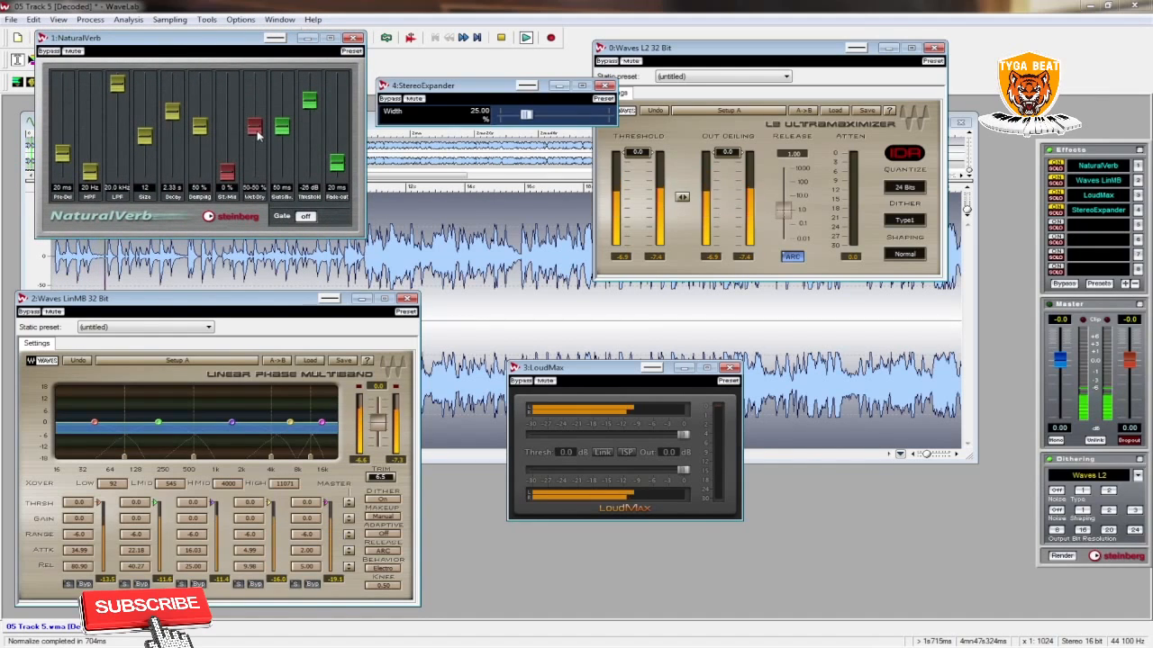
pyautogui.moveTo(196, 45); pyautogui.dragTo(205, 69)
pyautogui.moveTo(263, 148); pyautogui.dragTo(261, 97)
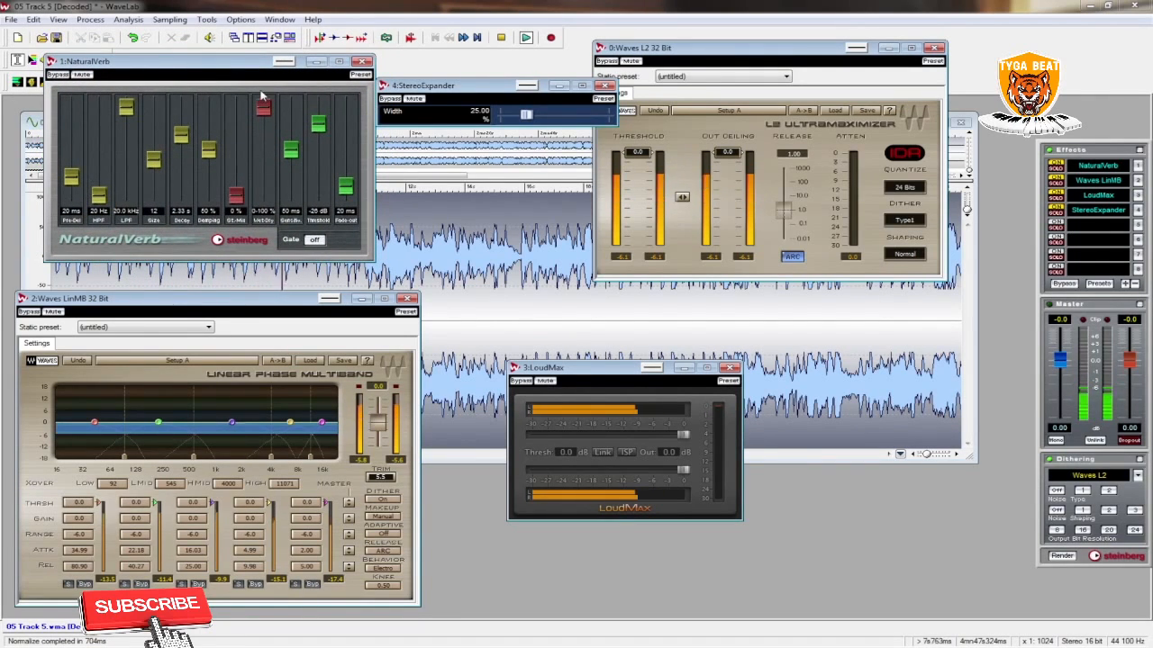
pyautogui.moveTo(228, 65); pyautogui.dragTo(348, 82)
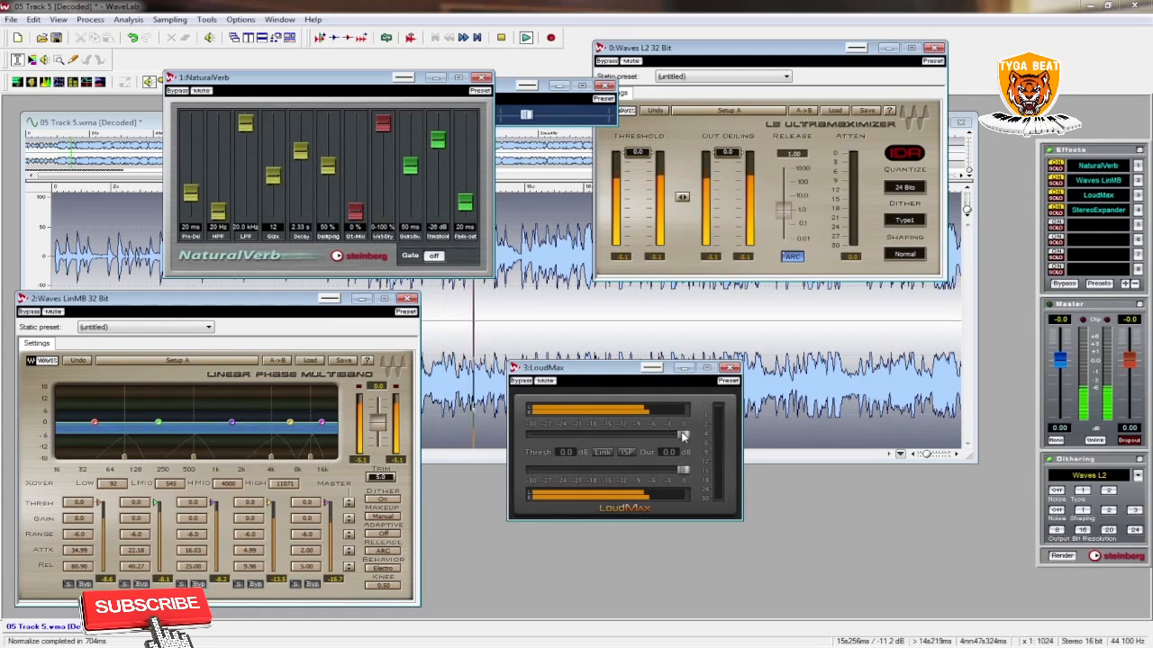
# - Load the Multi Opto Mastering factory preset in LinMB and solo its lowest band
pyautogui.click(310, 361)
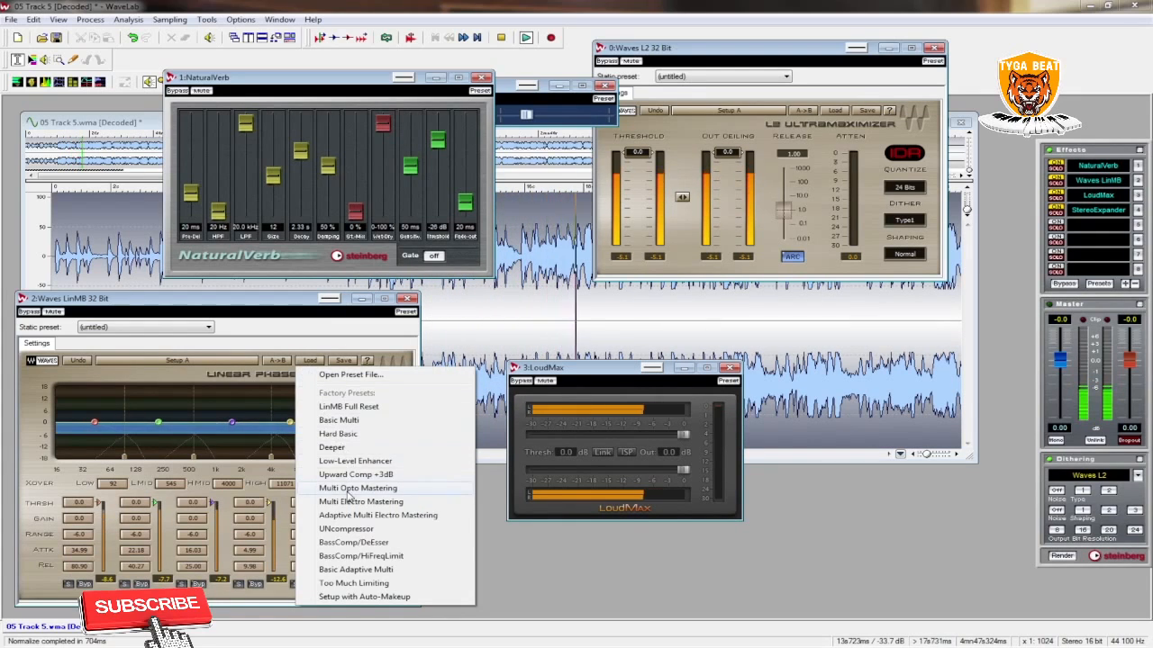
pyautogui.click(351, 488)
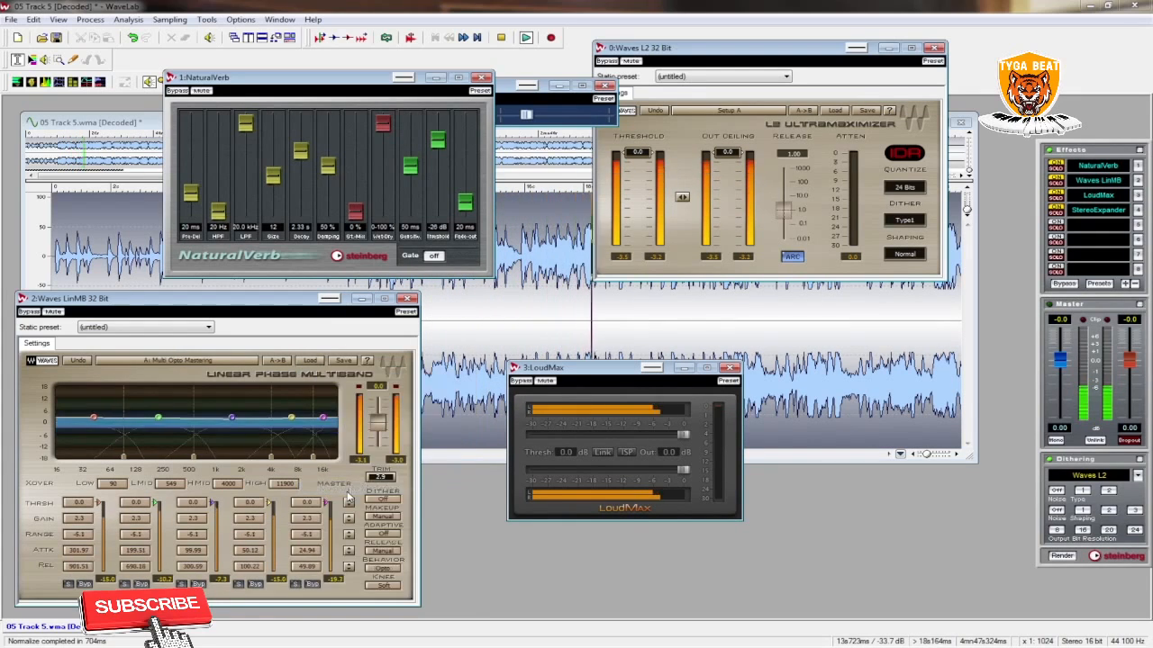
pyautogui.click(67, 584)
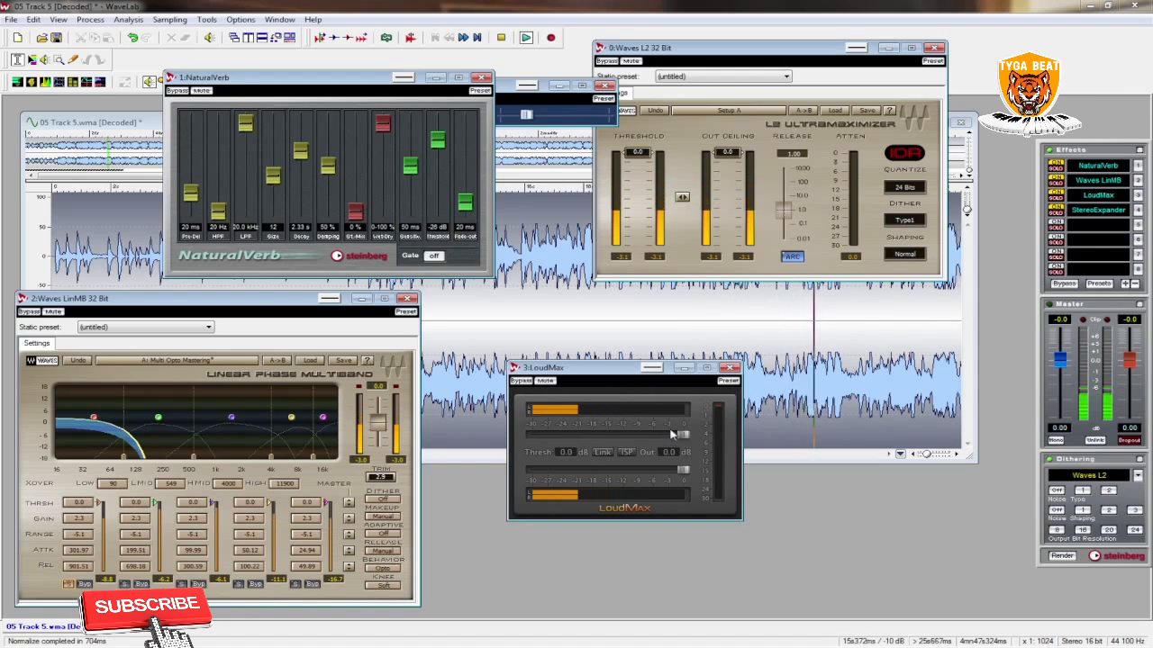
# - Lower the LoudMax threshold to about -8.9 dB and compare playback with LinMB's lowest band soloed and unsoloed
pyautogui.moveTo(684, 435); pyautogui.dragTo(639, 440)
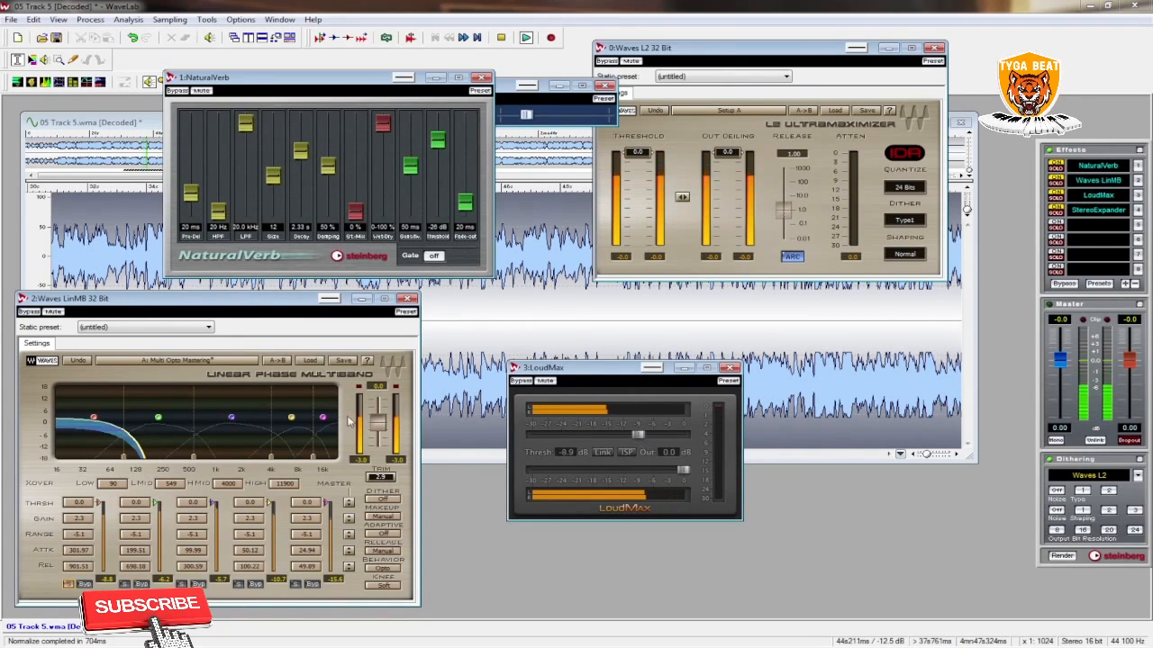
pyautogui.click(68, 585)
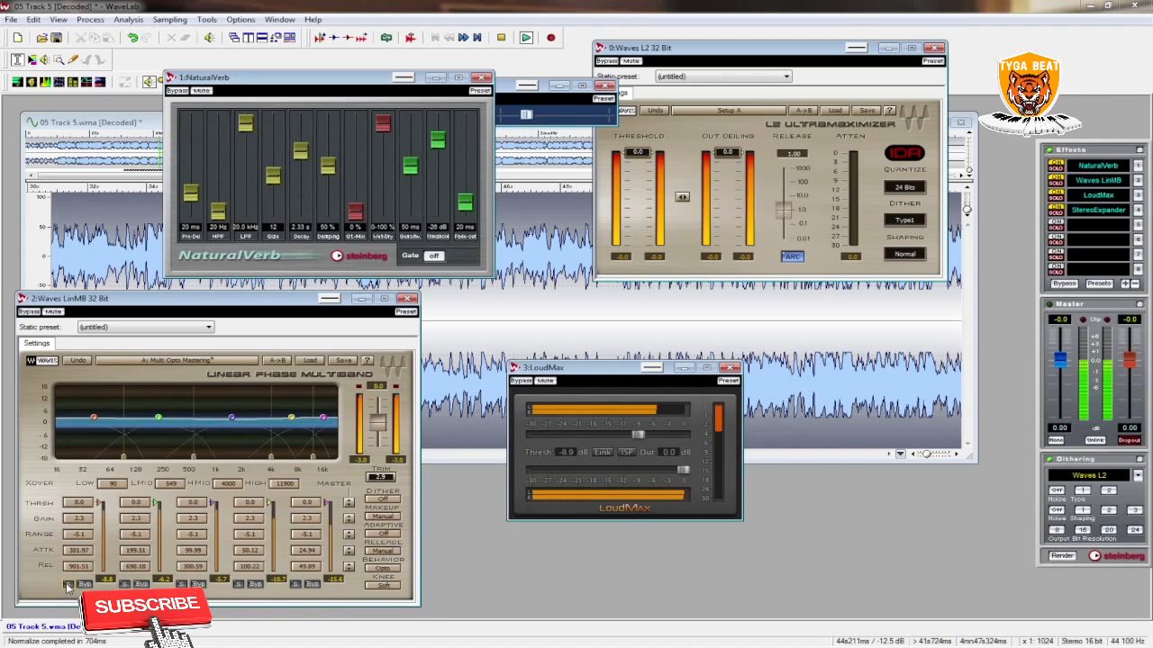
pyautogui.click(69, 585)
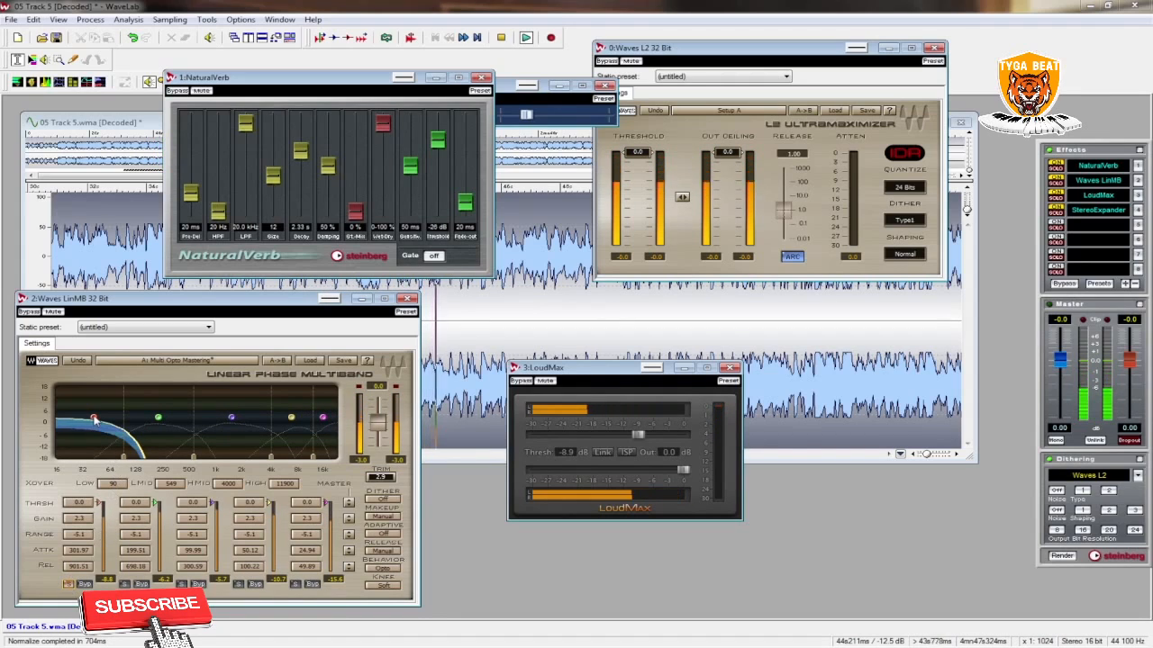
pyautogui.click(69, 584)
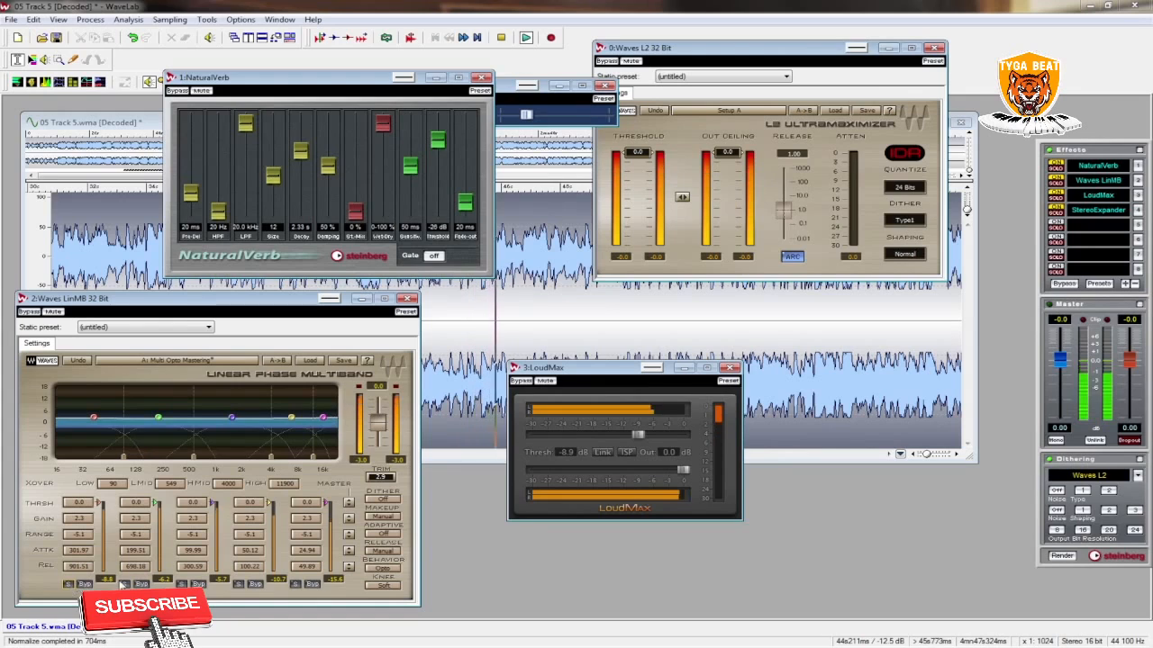
# - Solo LinMB's highest band, raise its gain to about 5.8 with the high crossover at 7231, and unsolo it
pyautogui.click(295, 584)
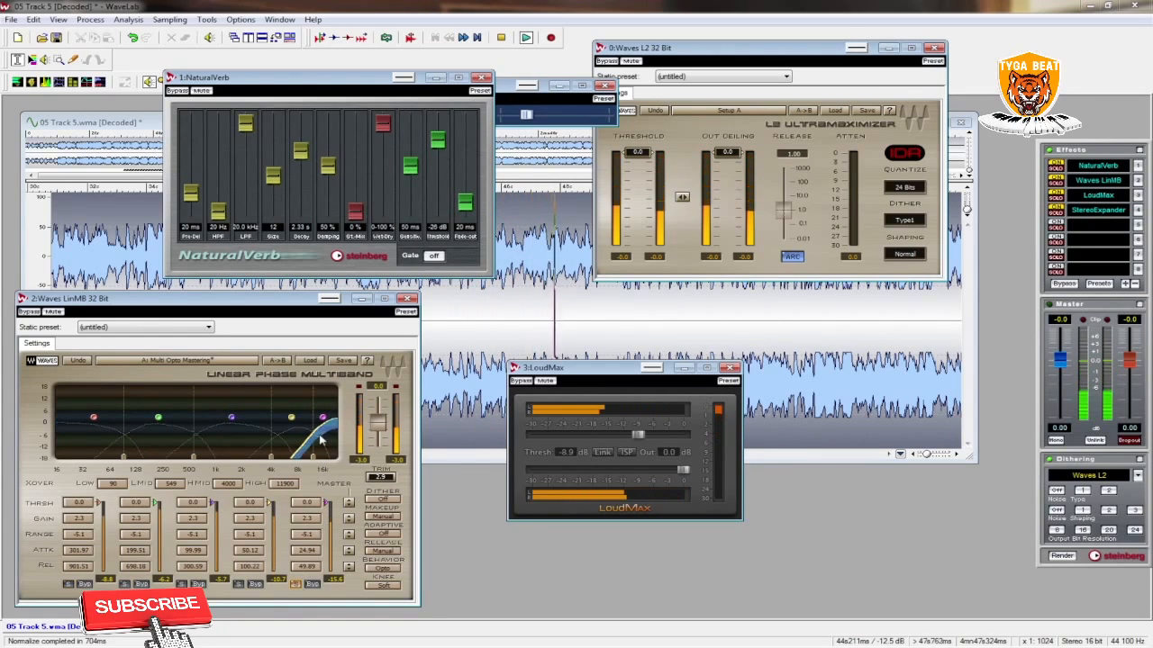
pyautogui.moveTo(325, 420); pyautogui.dragTo(312, 411)
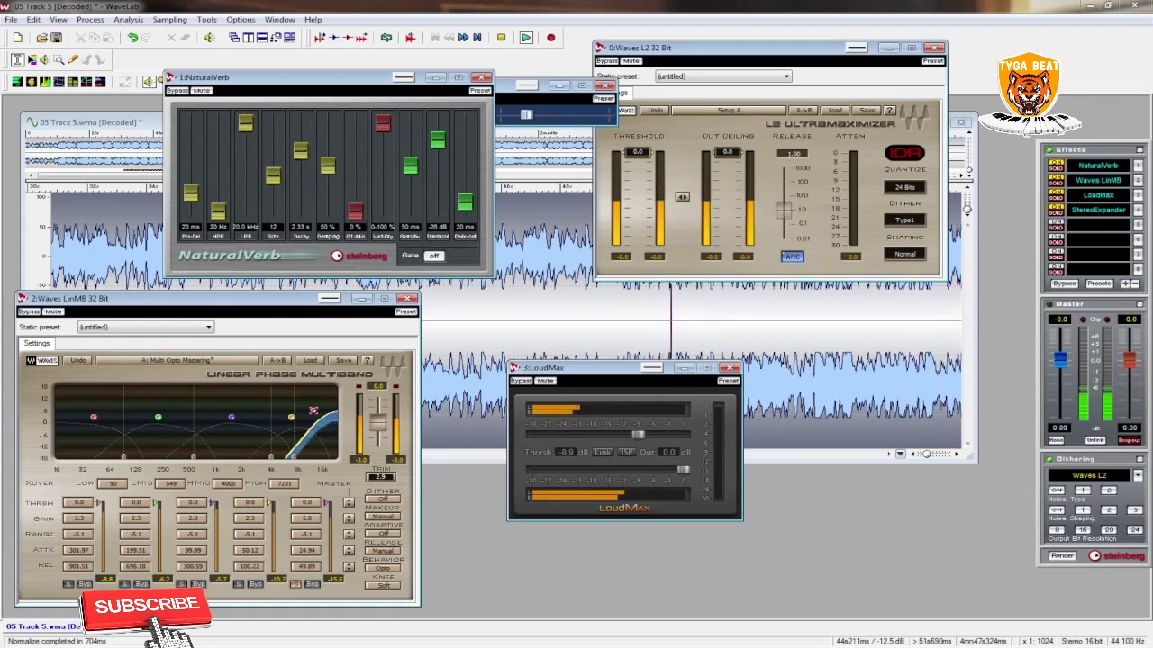
pyautogui.click(295, 587)
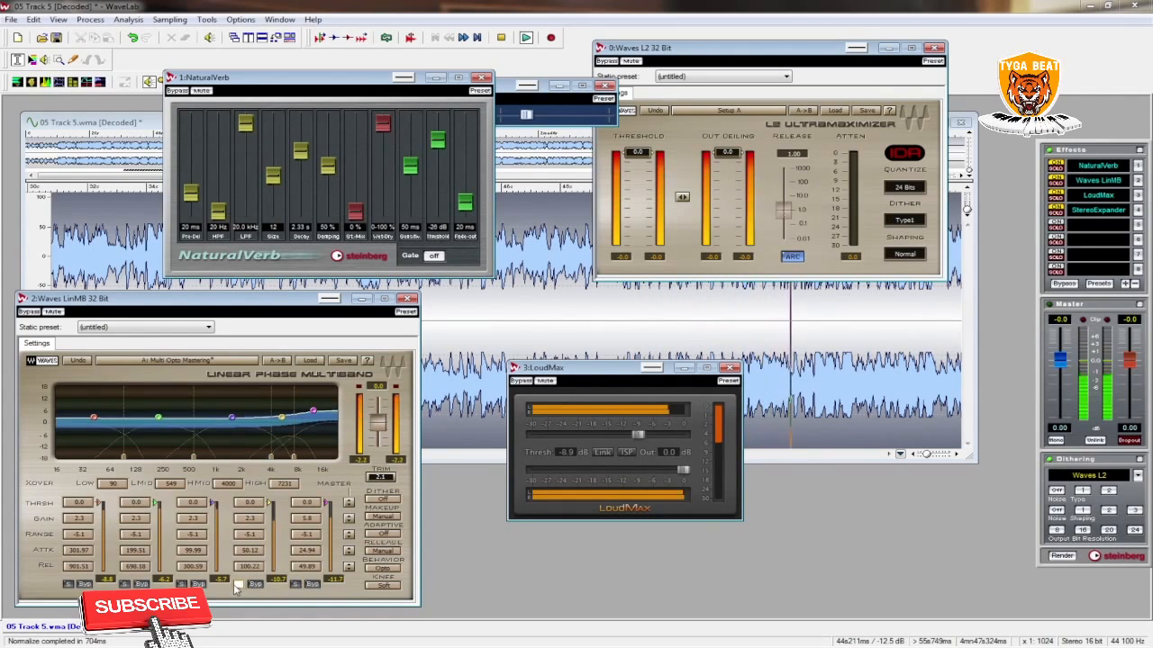
# - Solo LinMB's fourth band, raise its gain to about 5.7, and unsolo it
pyautogui.click(238, 584)
pyautogui.moveTo(286, 423); pyautogui.dragTo(283, 416)
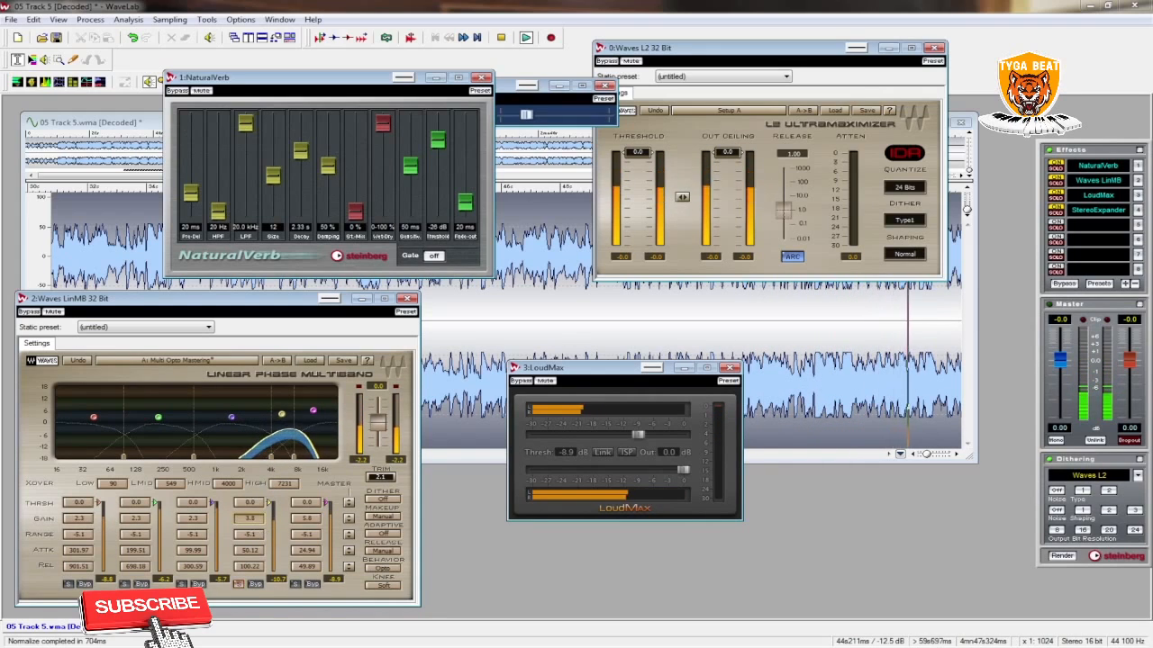
pyautogui.moveTo(281, 414); pyautogui.dragTo(281, 409)
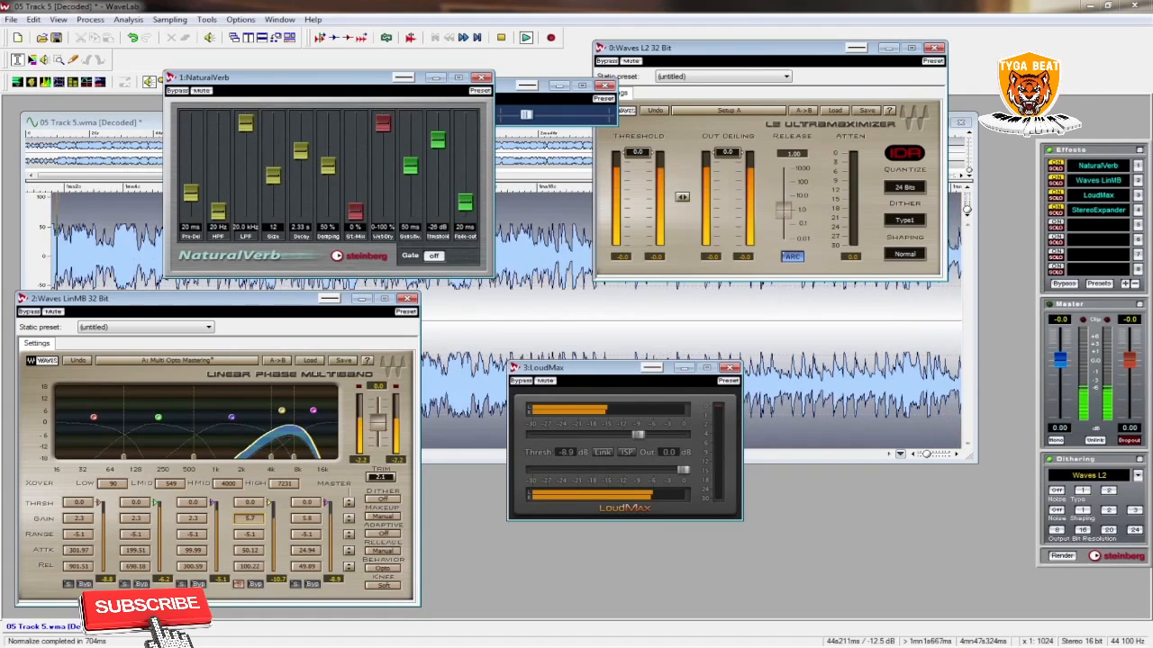
pyautogui.click(238, 585)
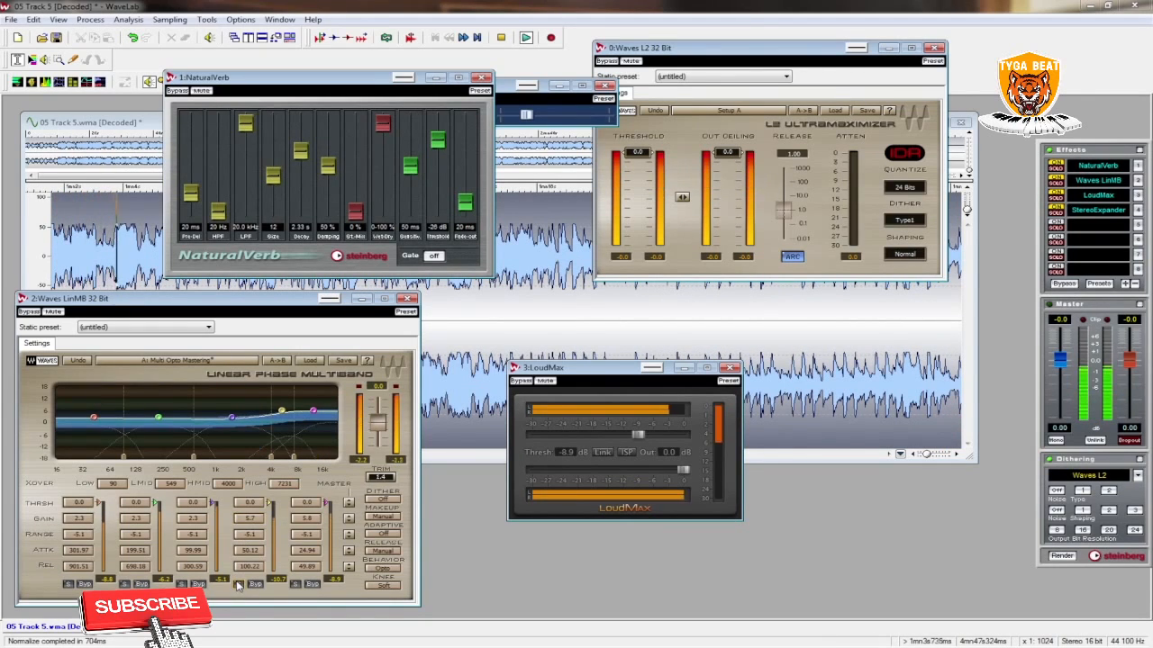
# - Set the StereoExpander width to 56 % while the track plays, shifting its window slightly and showing more of the waveform
pyautogui.moveTo(526, 115); pyautogui.dragTo(556, 124)
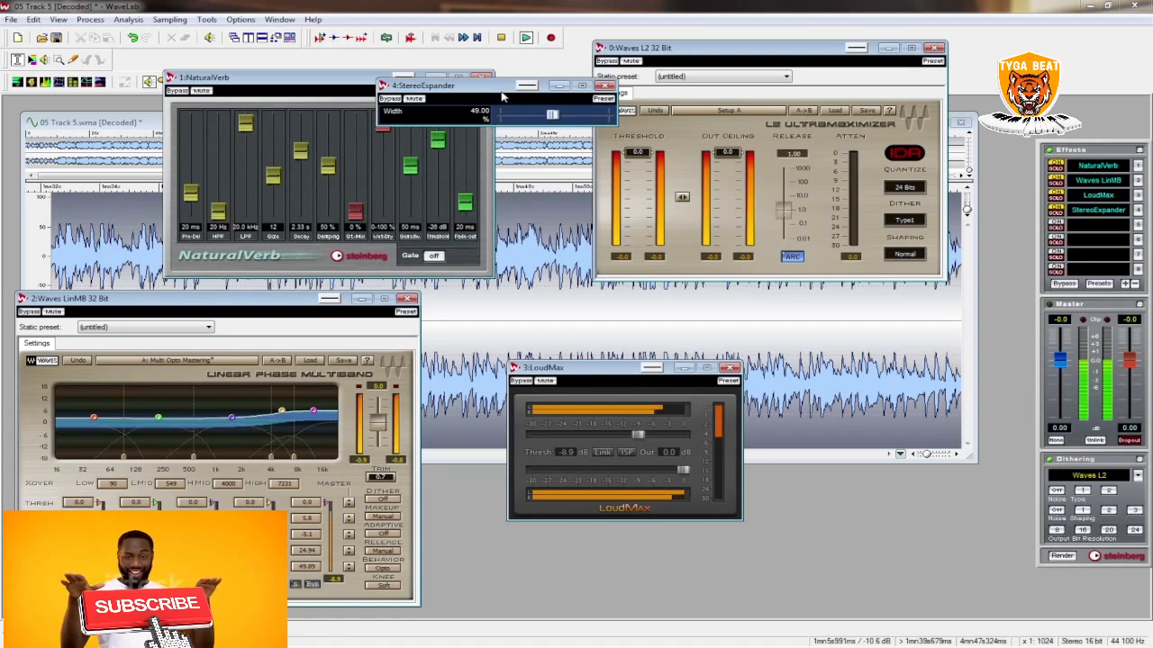
pyautogui.moveTo(482, 92); pyautogui.dragTo(505, 131)
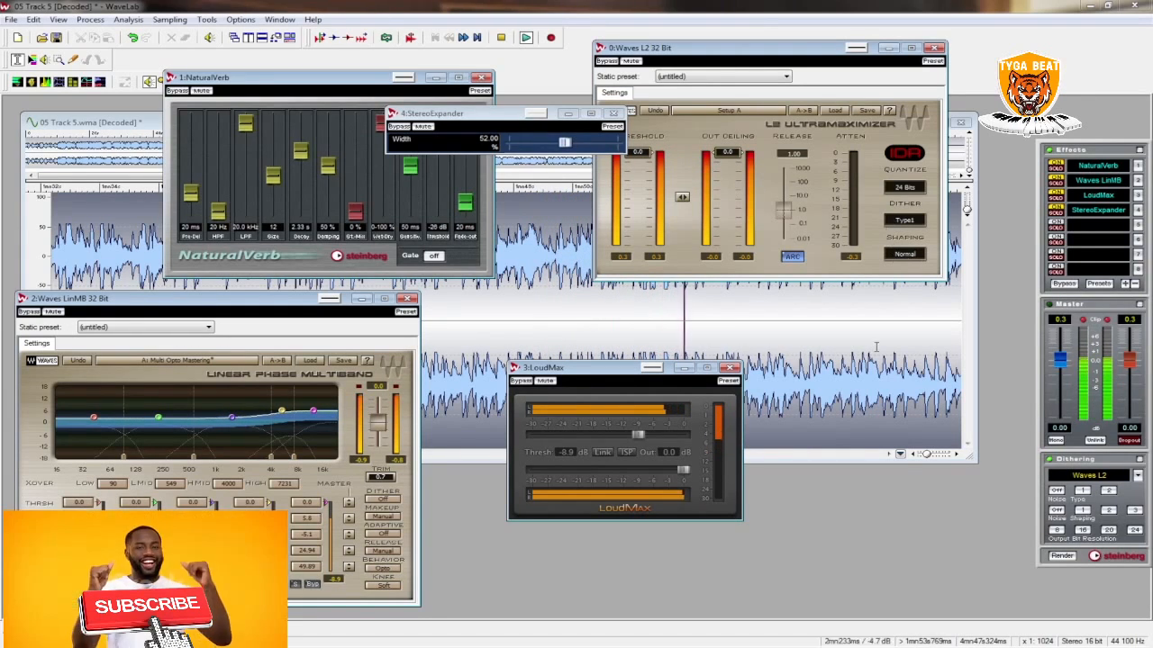
pyautogui.click(913, 456)
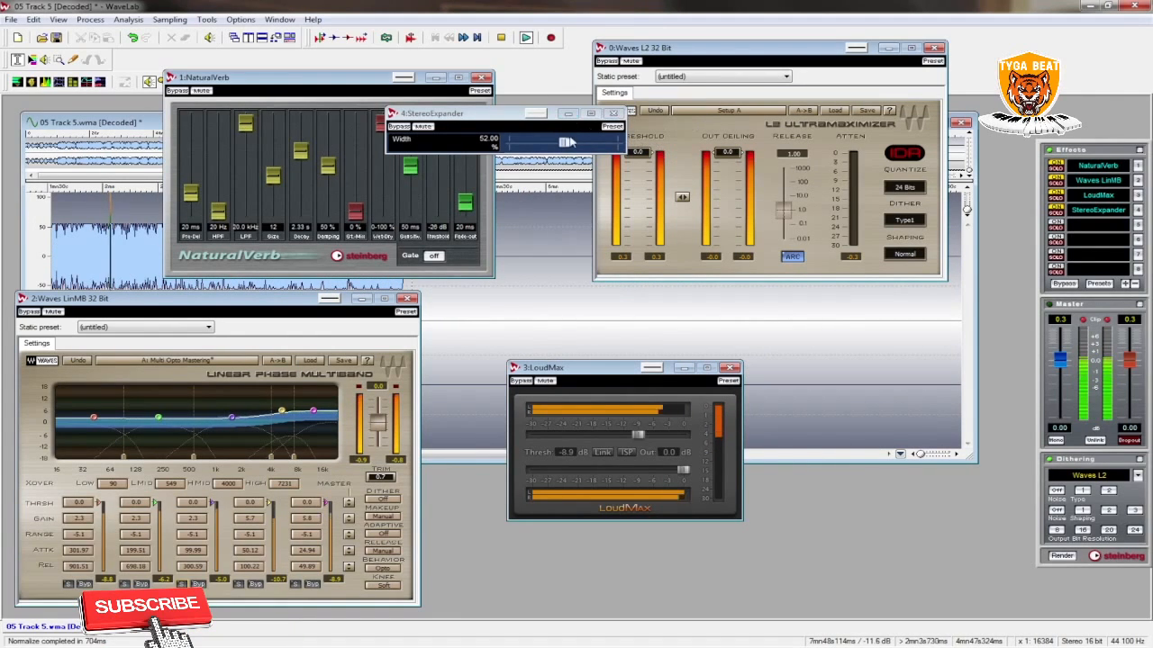
pyautogui.moveTo(567, 141); pyautogui.dragTo(568, 146)
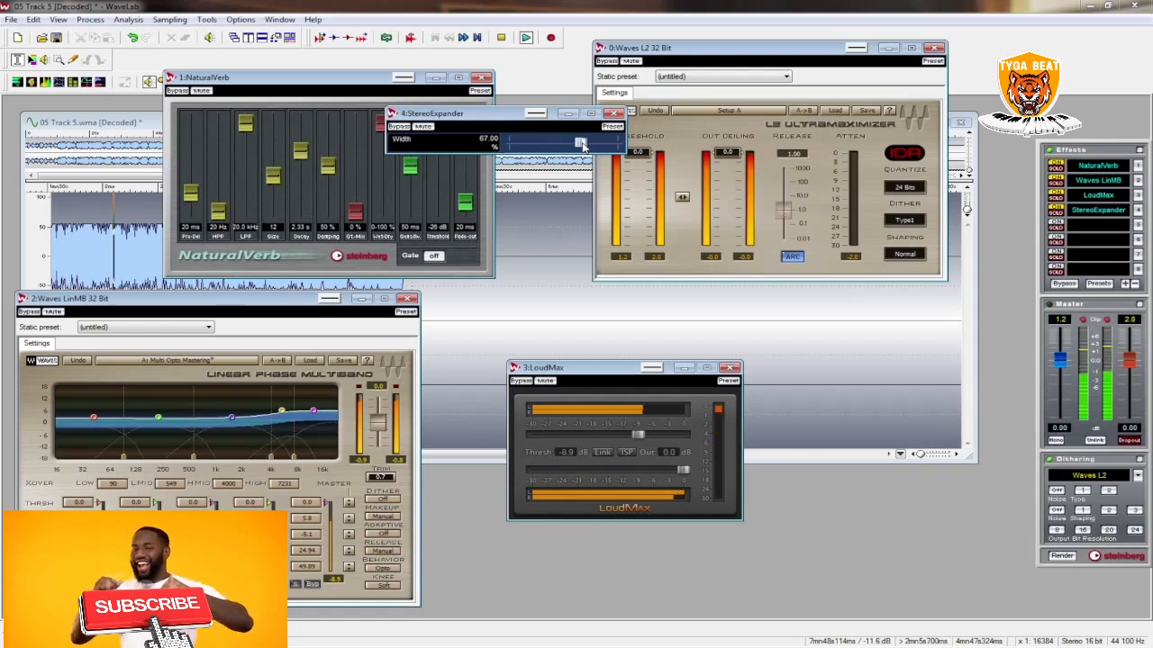
pyautogui.scroll(-1, 572, 148)
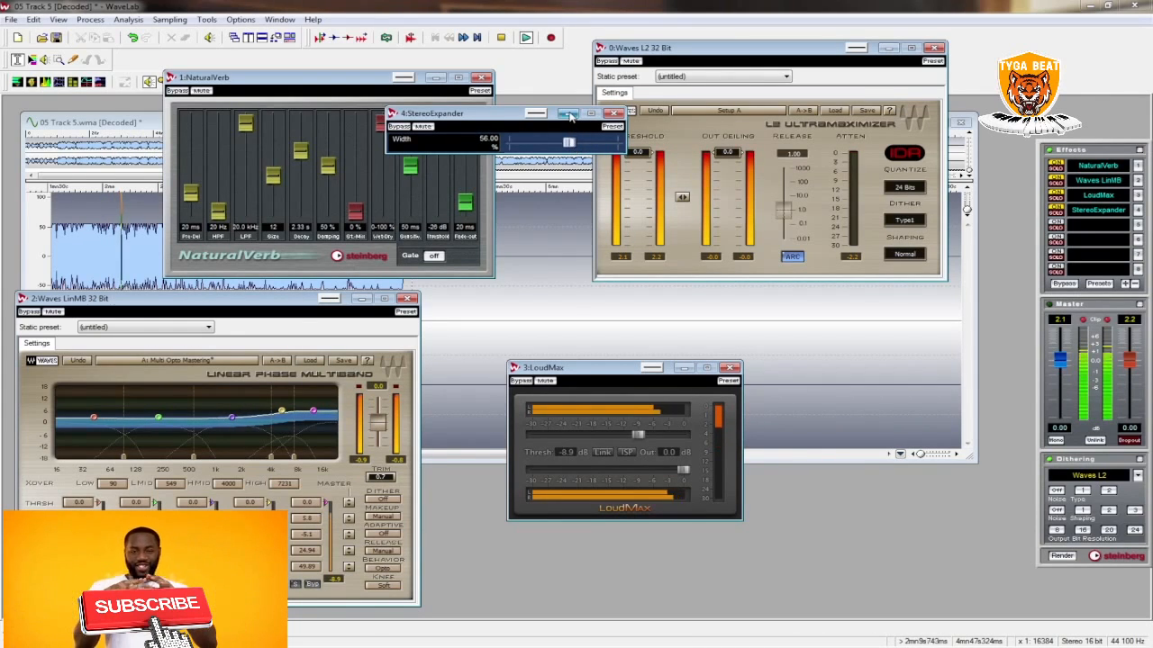
# - Minimize the StereoExpander, NaturalVerb, LinMB, L2 and LoudMax windows, and reset the master section's peak readings
pyautogui.click(567, 113)
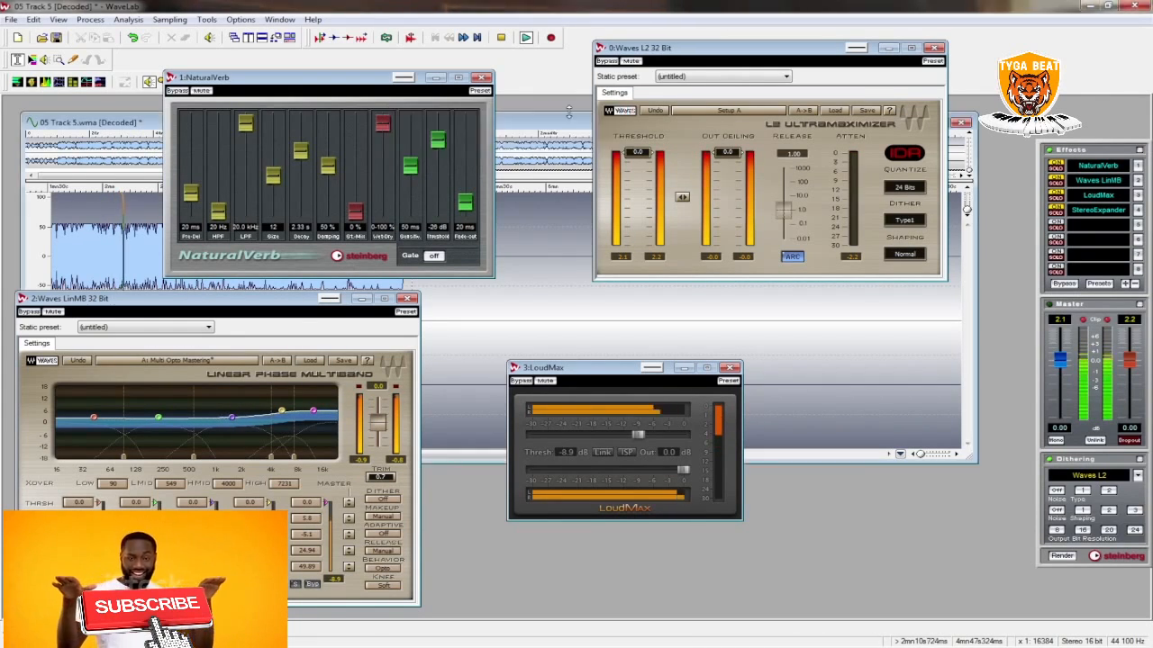
pyautogui.click(436, 78)
pyautogui.click(361, 299)
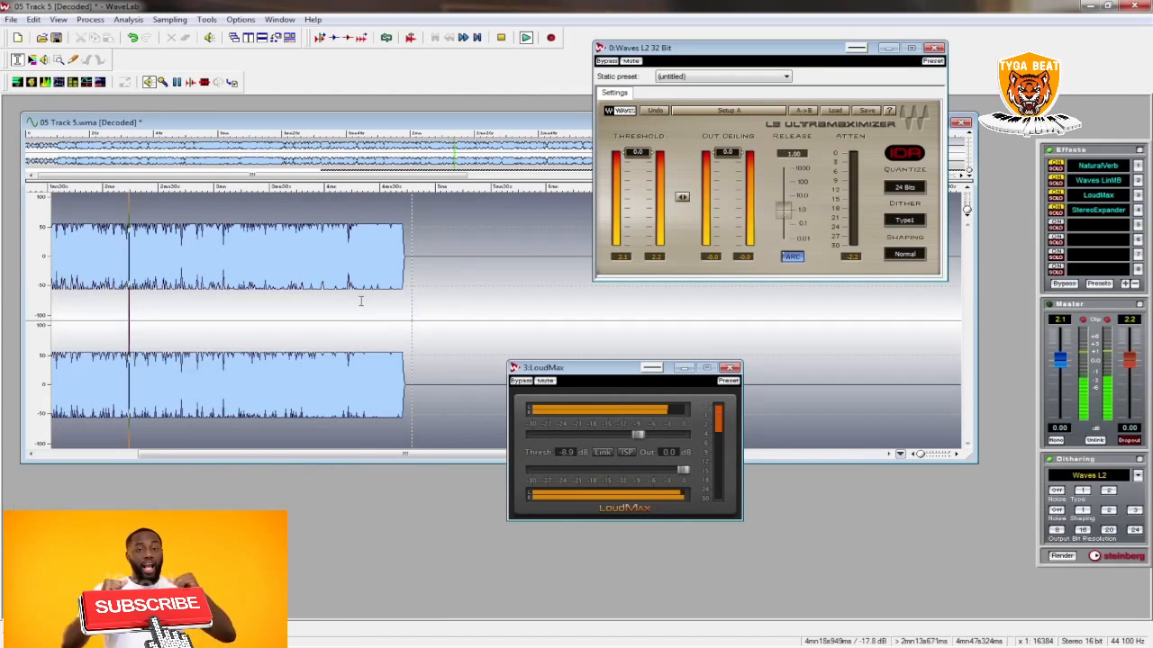
pyautogui.click(888, 47)
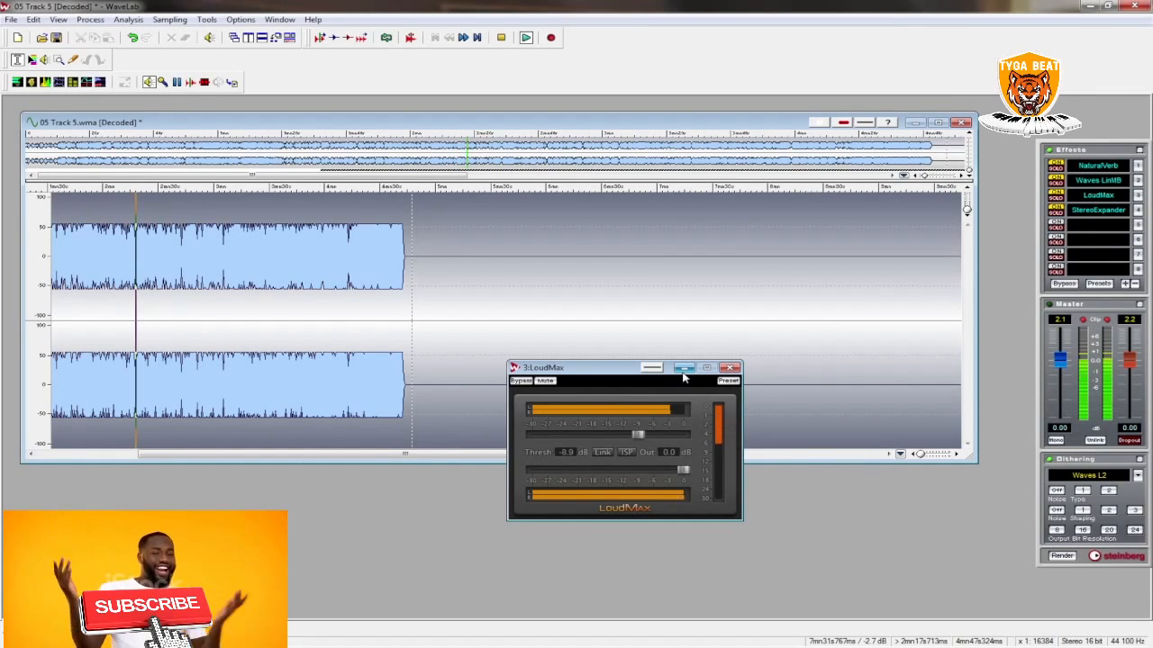
pyautogui.click(1107, 325)
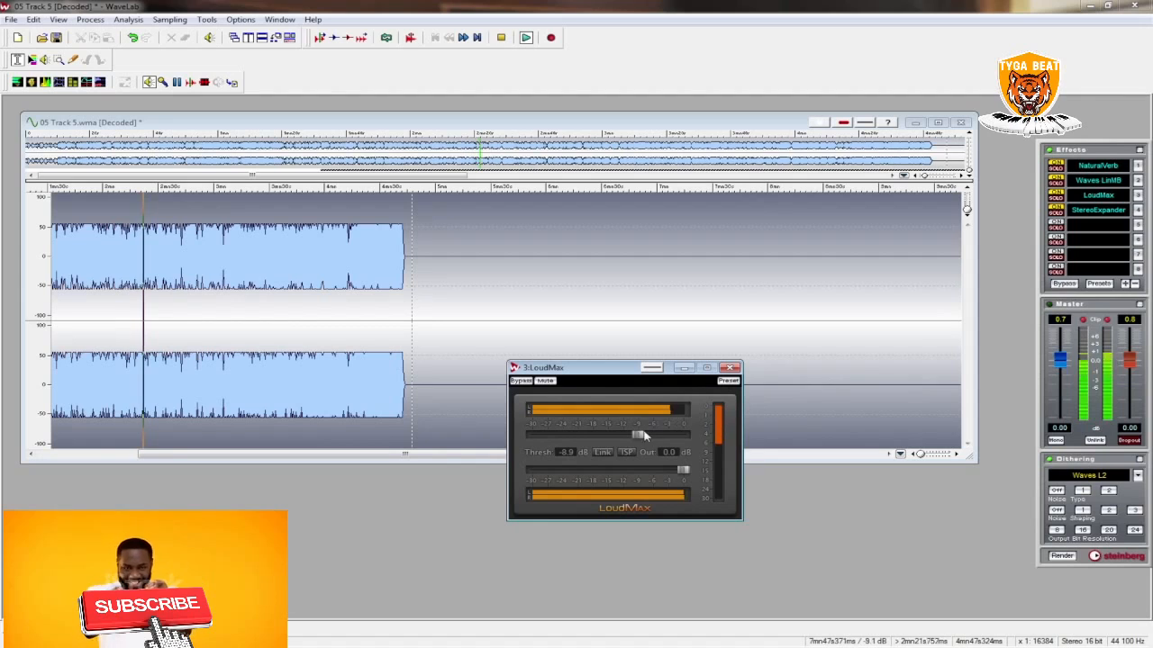
pyautogui.click(684, 367)
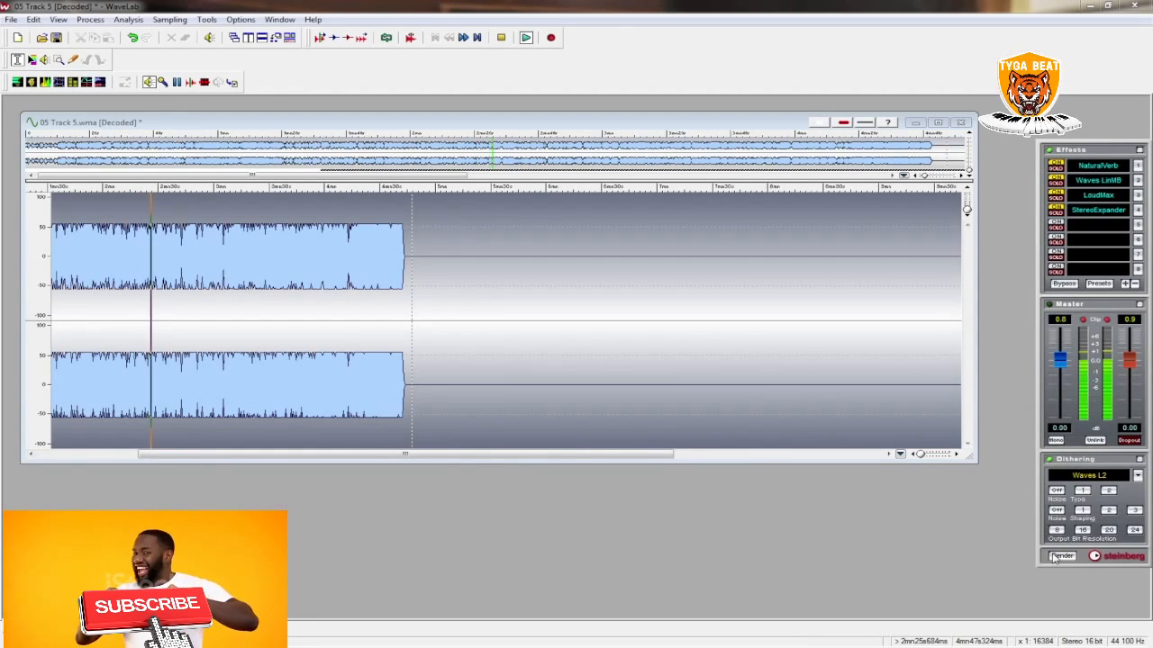
# - Render the whole file through the master section with Process in place enabled
pyautogui.moveTo(1152, 0); pyautogui.dragTo(711, 154)
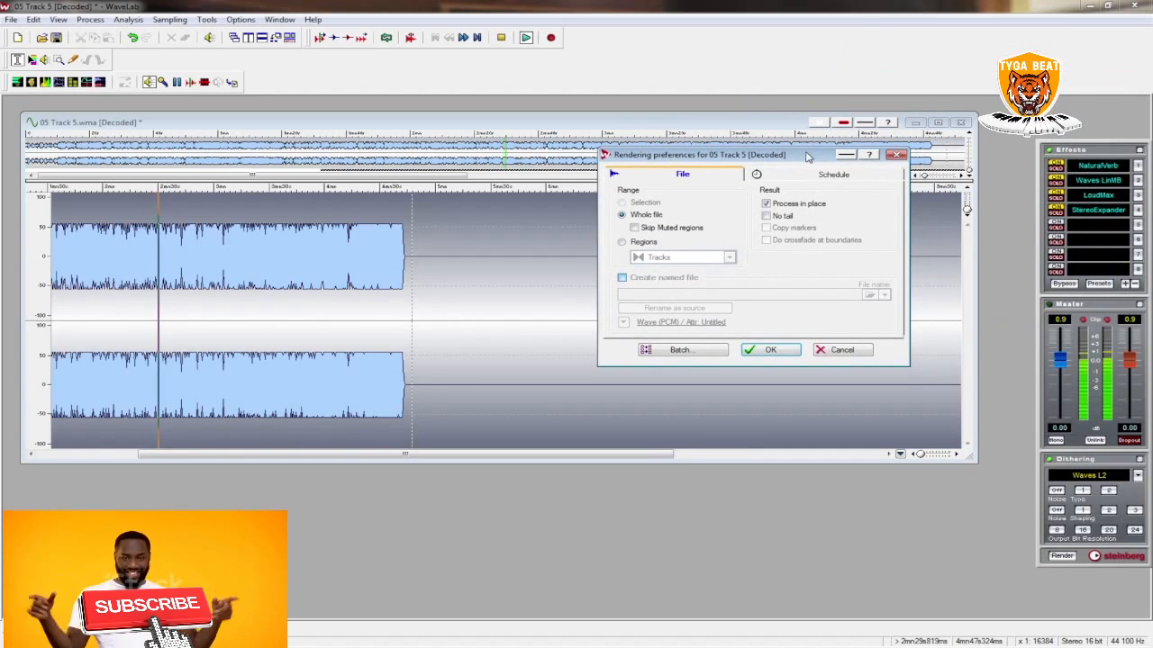
pyautogui.click(770, 350)
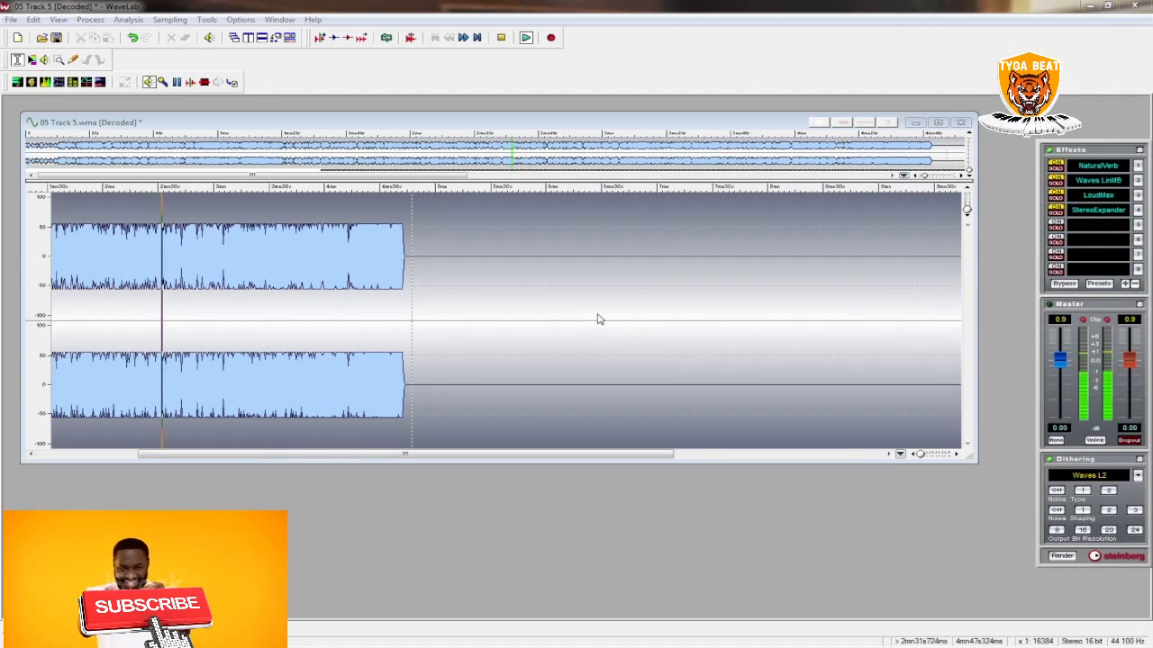